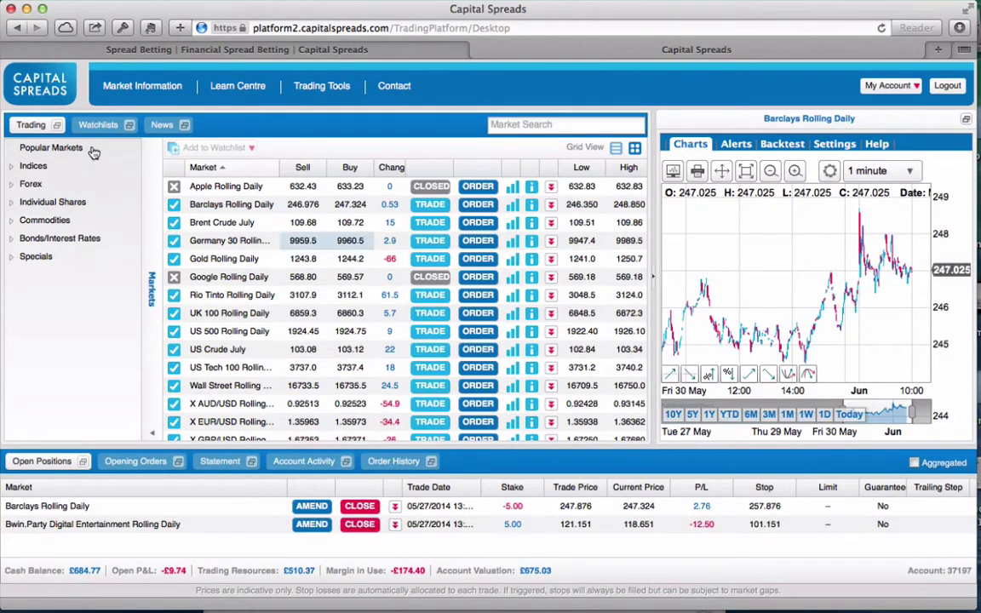
- Look through the Popular Markets list from Apple Rolling Daily down to the X USD/JPY pair
scroll(245, 222, "down", 1)
scroll(244, 223, "down", 2)
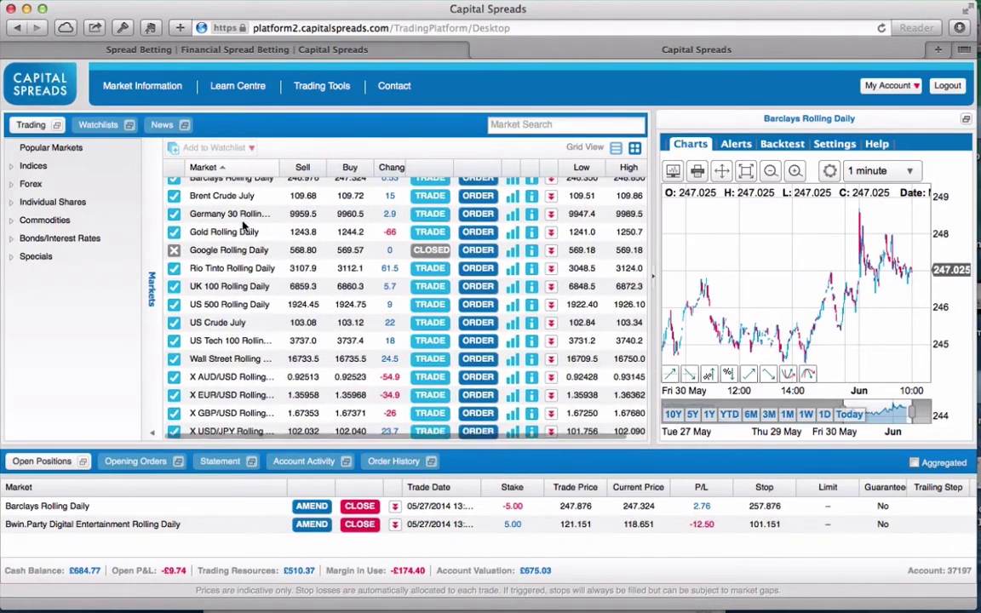
scroll(244, 223, "up", 3)
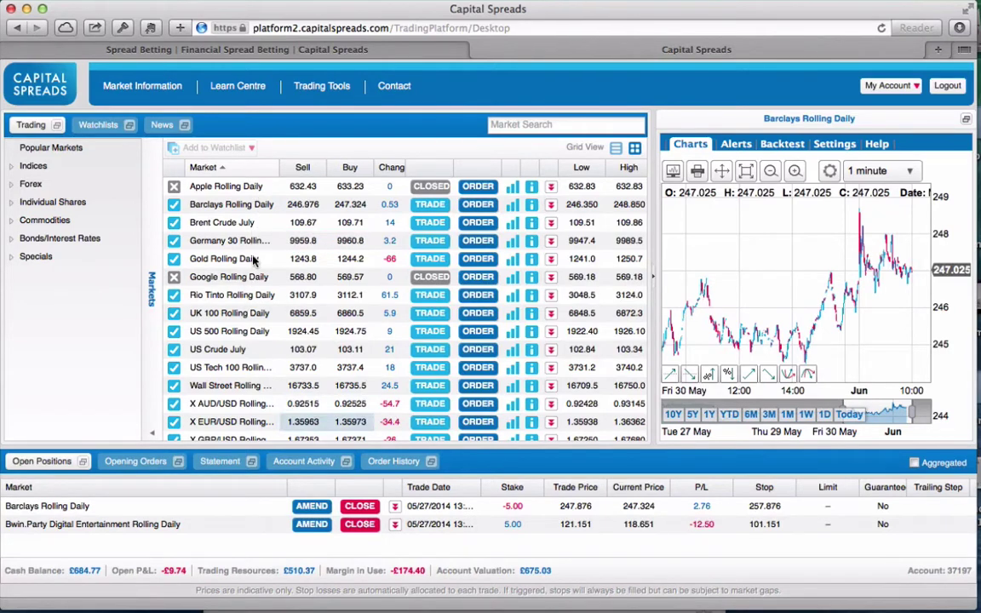
scroll(253, 261, "down", 1)
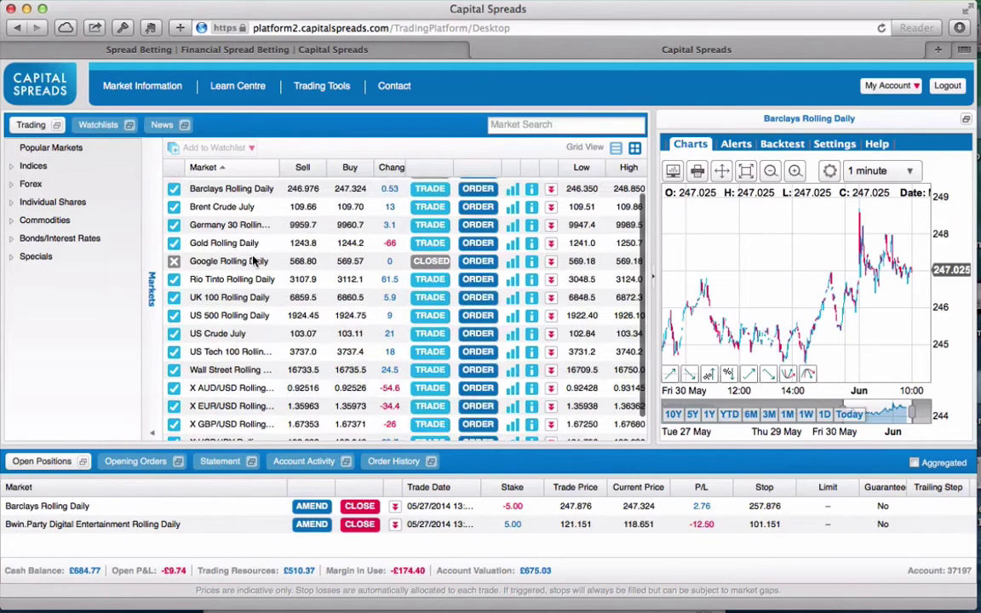
scroll(253, 260, "down", 1)
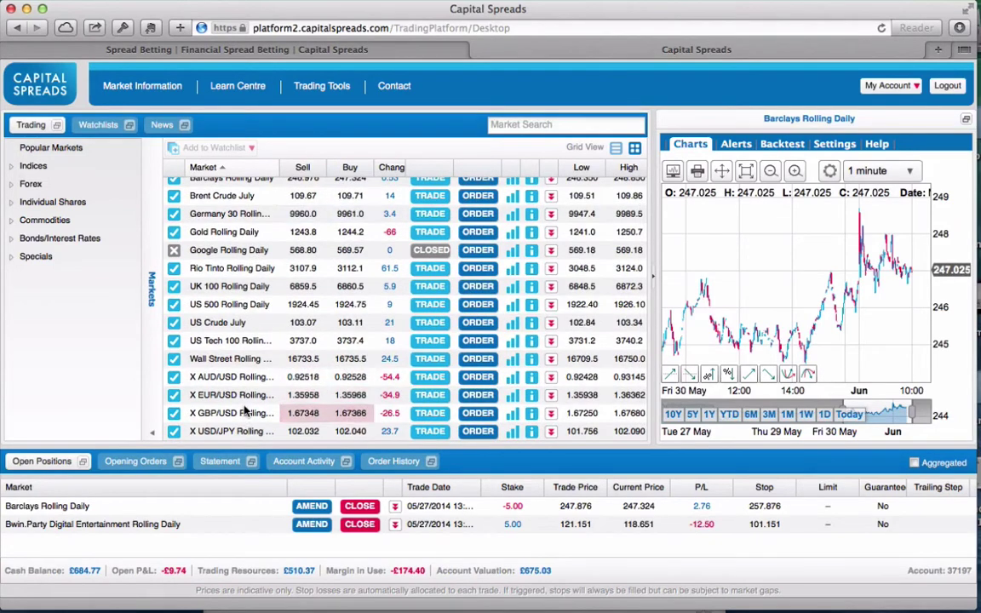
scroll(248, 408, "up", 2)
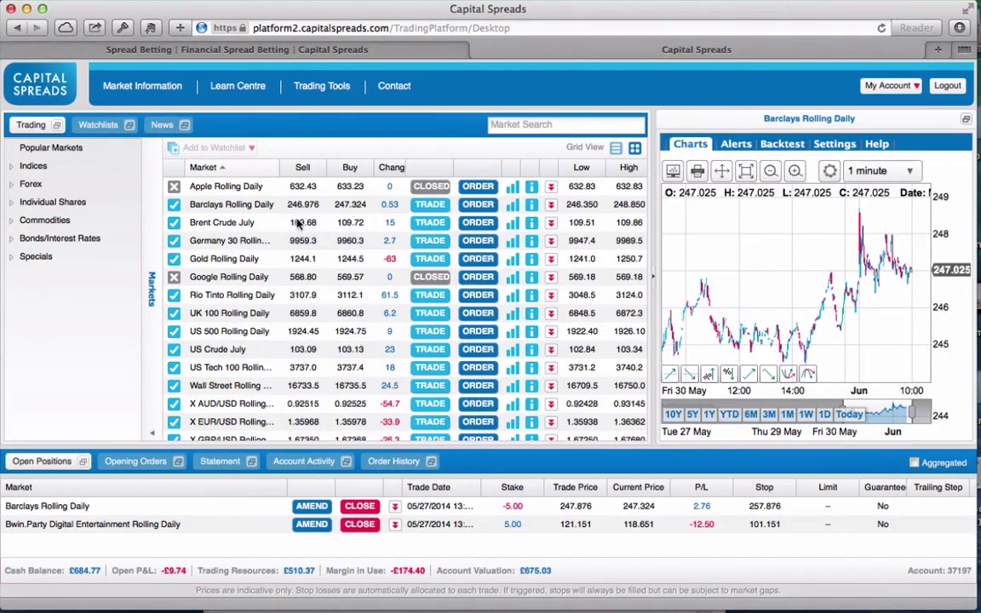
- Check the market information for Brent Crude July, close it, and load that market's chart
left_click(274, 228)
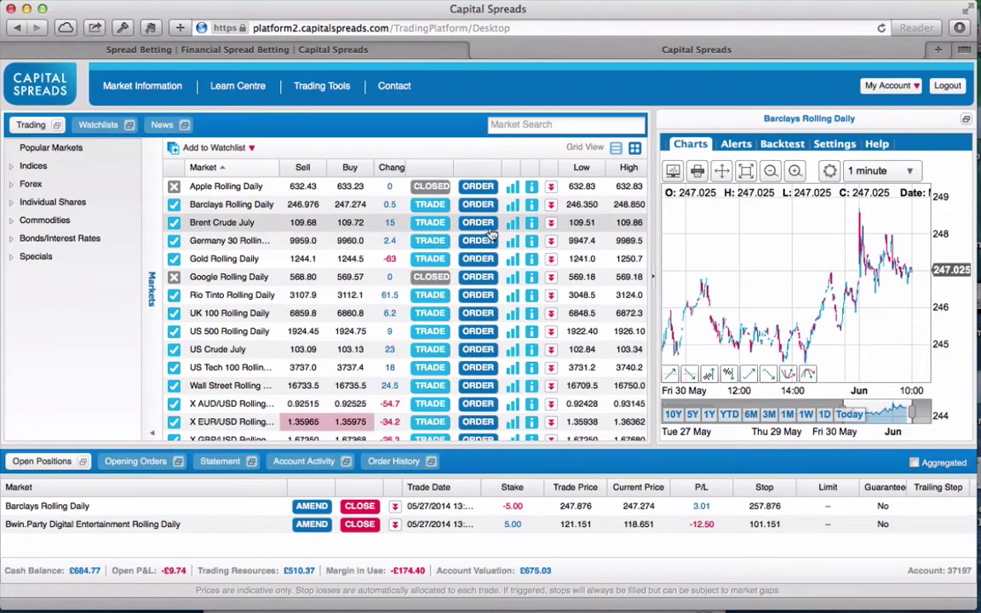
left_click(529, 226)
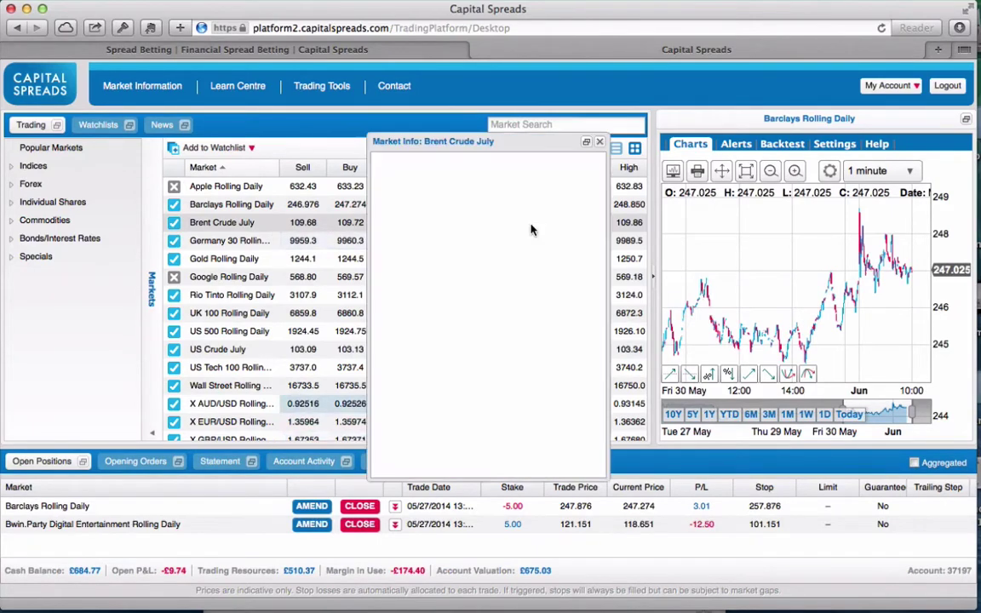
left_click(599, 141)
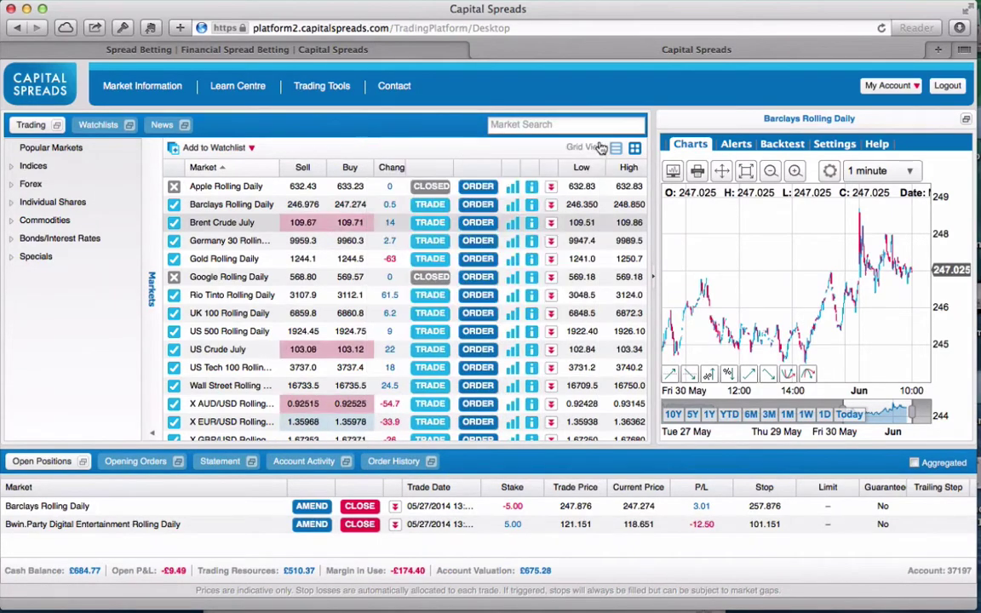
left_click(513, 226)
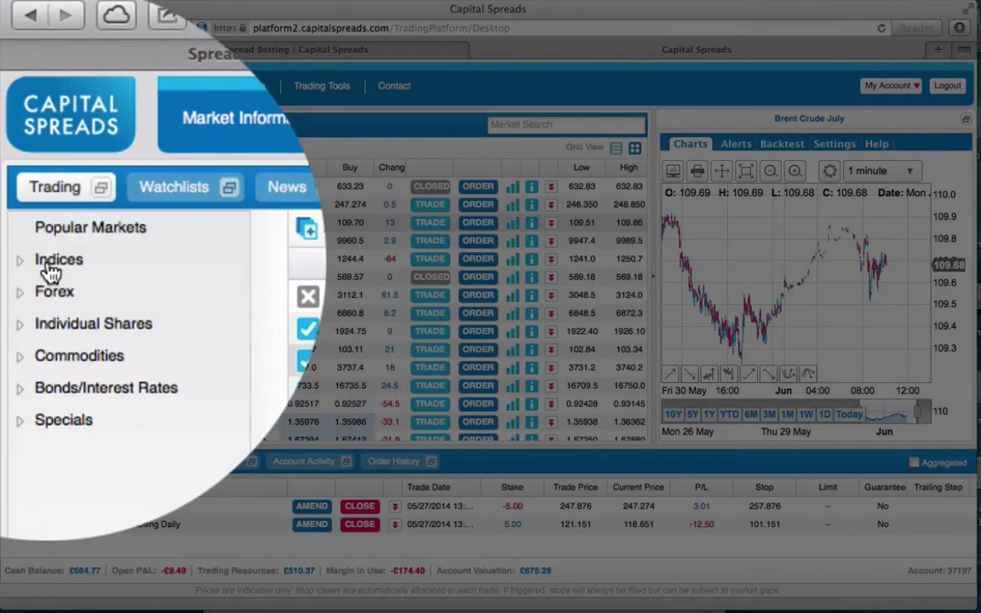
- Expand the Indices category, list the Main Indices, and highlight UK 100 and US 500 Rolling Daily in turn
left_click(31, 166)
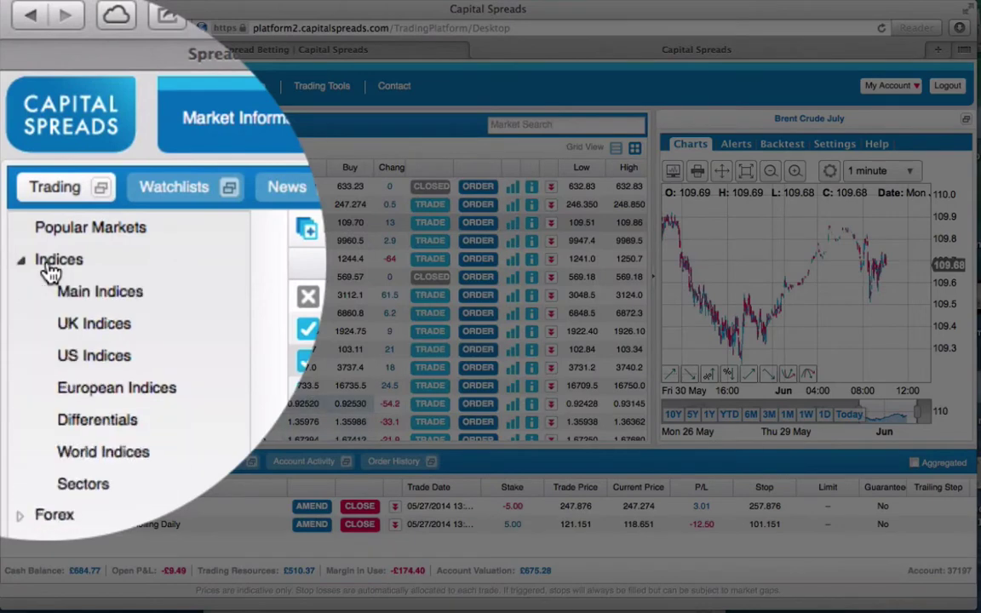
left_click(81, 291)
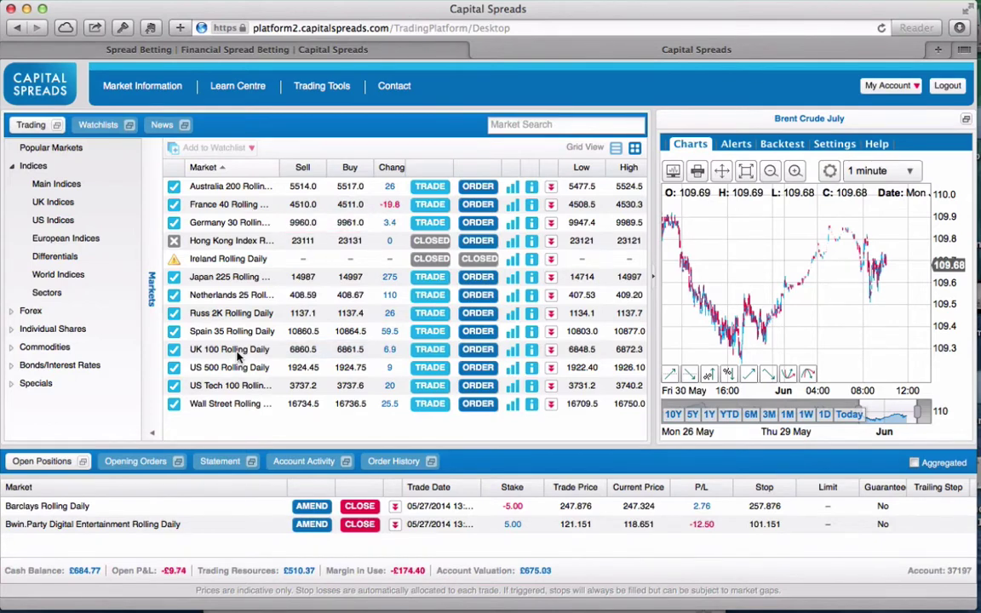
left_click(203, 350)
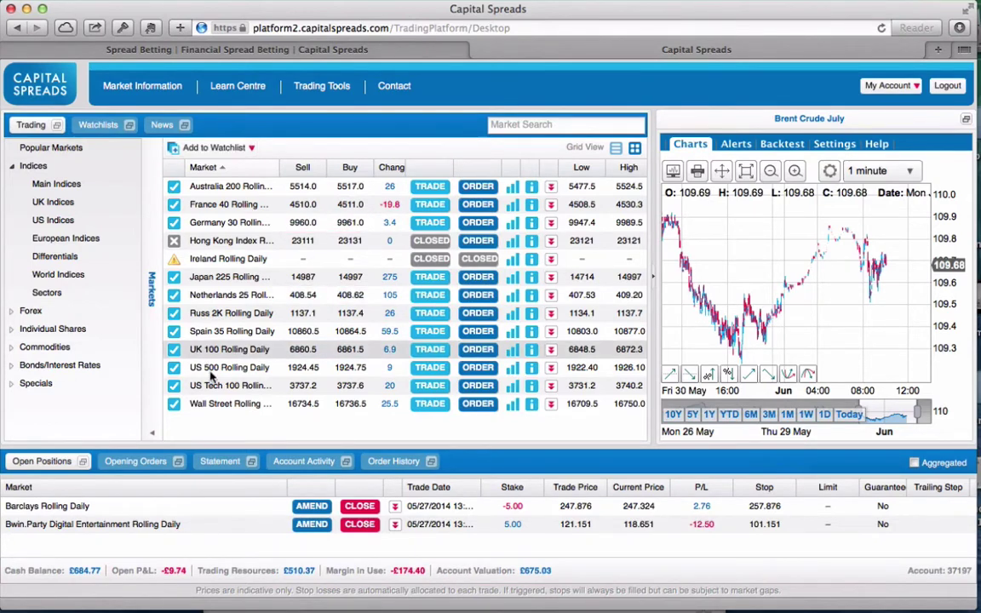
left_click(258, 369)
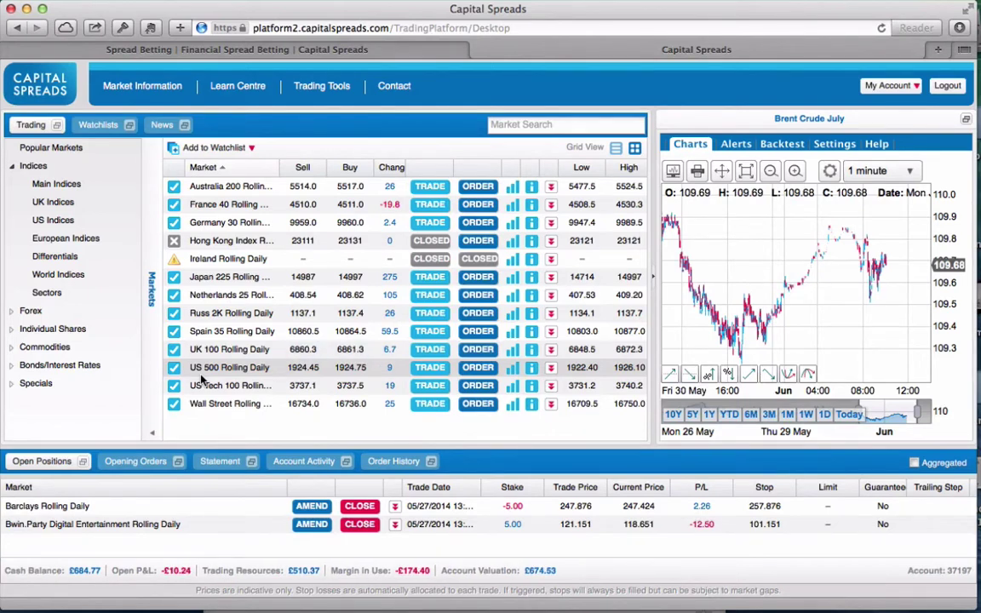
- List the index Differentials and widen the Market column to fit the full market names
left_click(72, 254)
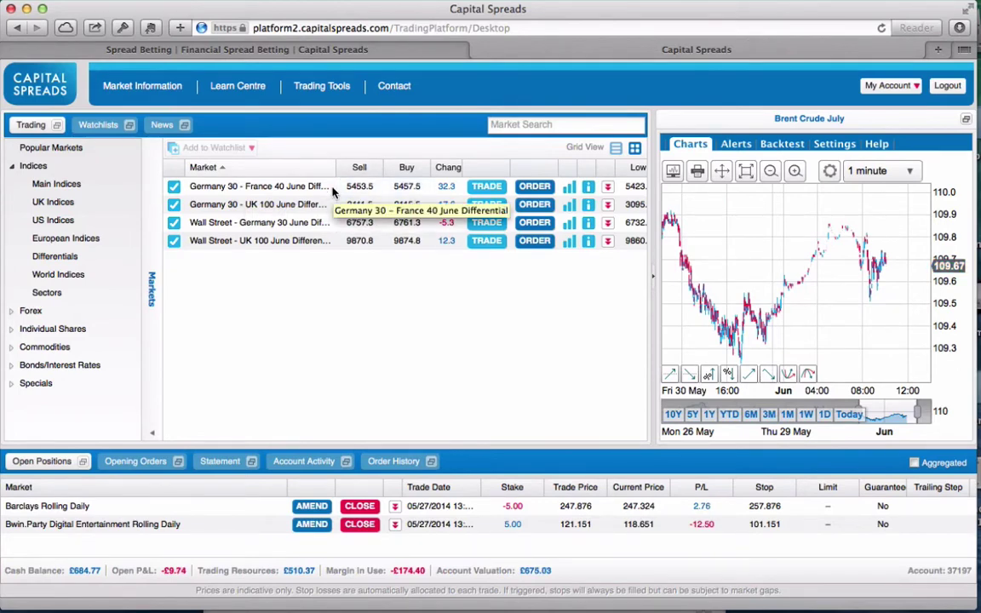
left_click(333, 169)
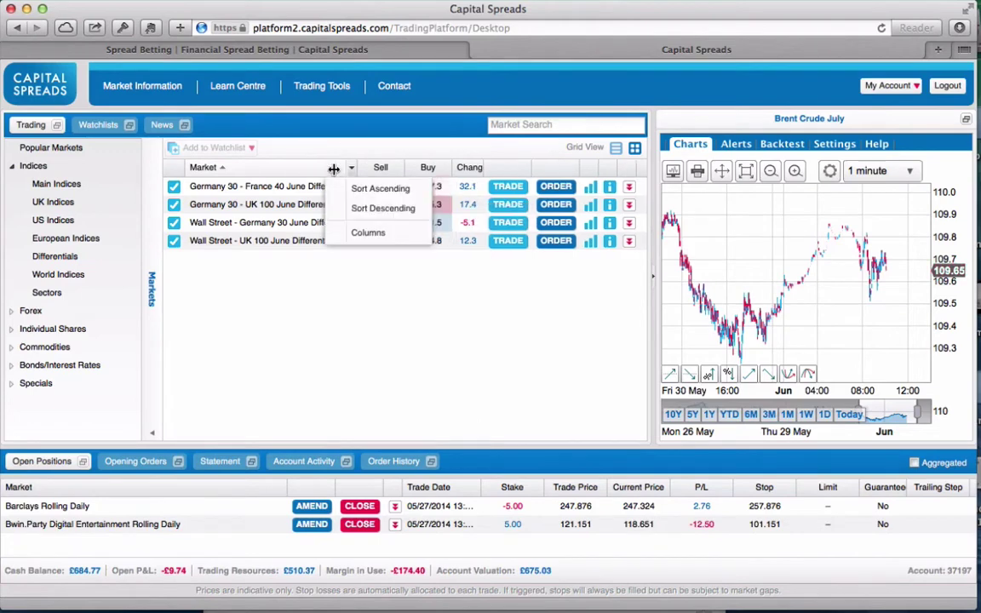
left_click(287, 285)
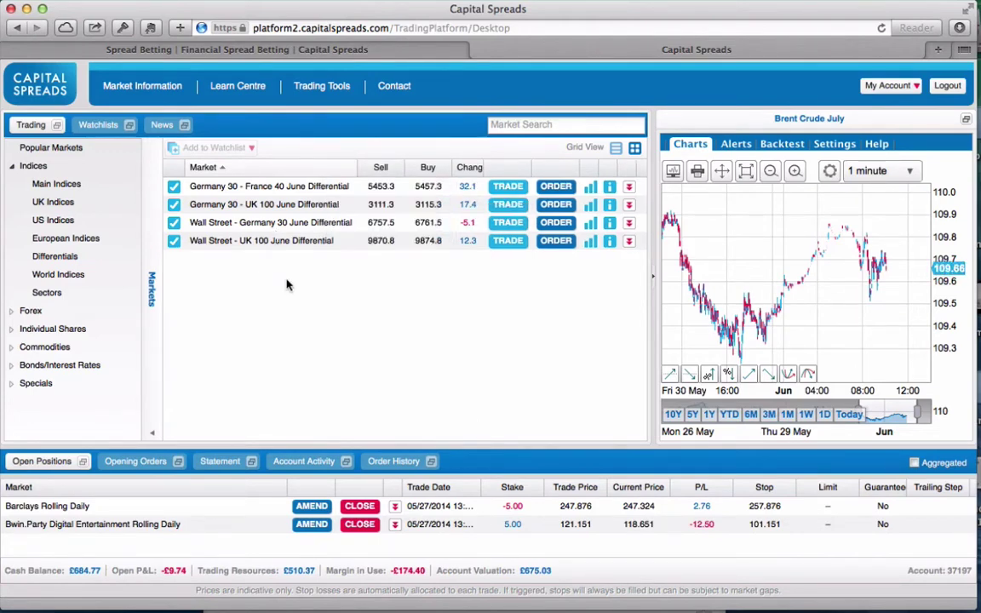
left_click(295, 191)
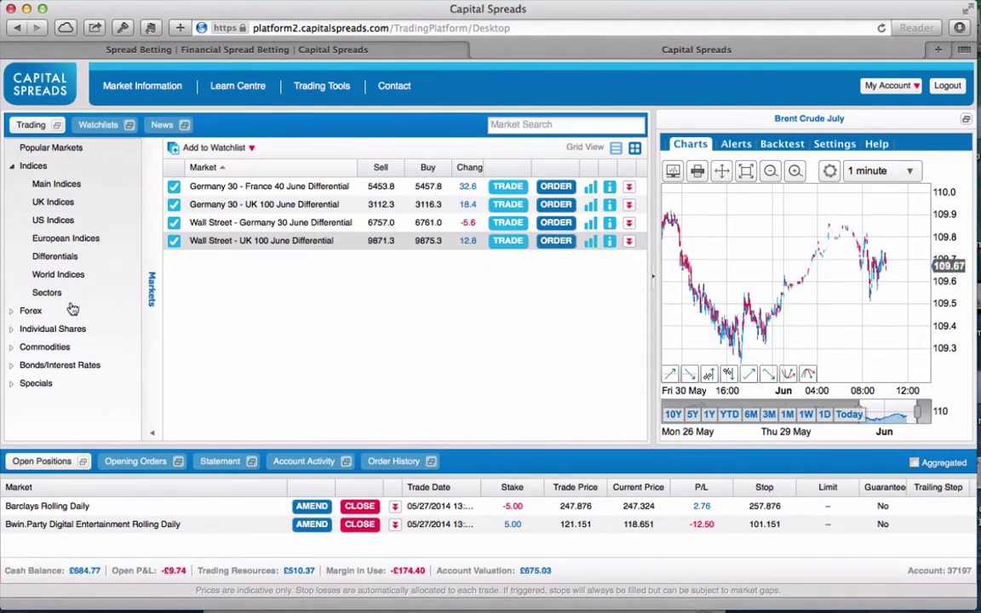
- List the Sectors indices, go down to EU Utilities June, and view and close its market information
left_click(47, 292)
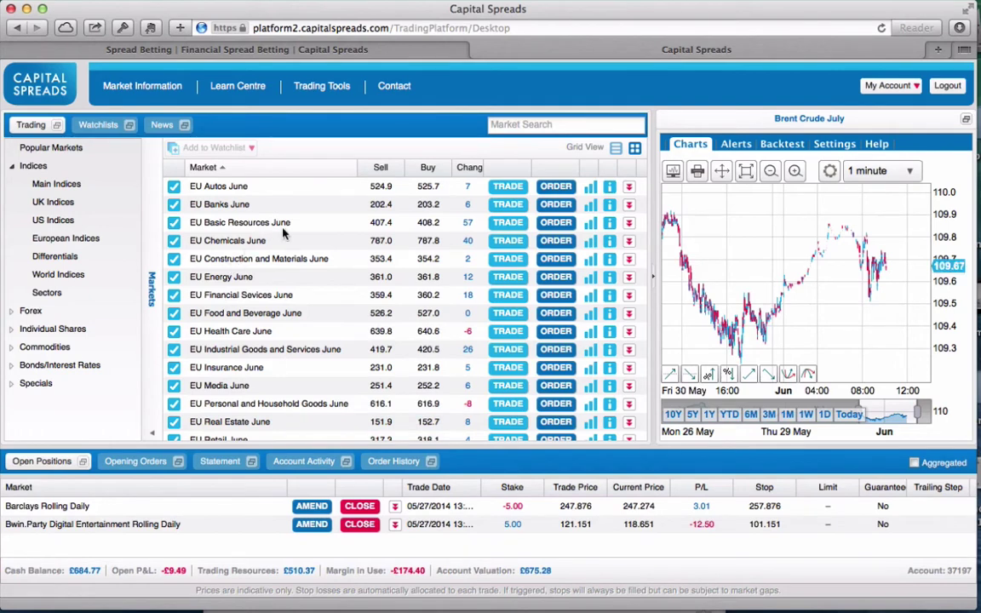
left_click(317, 194)
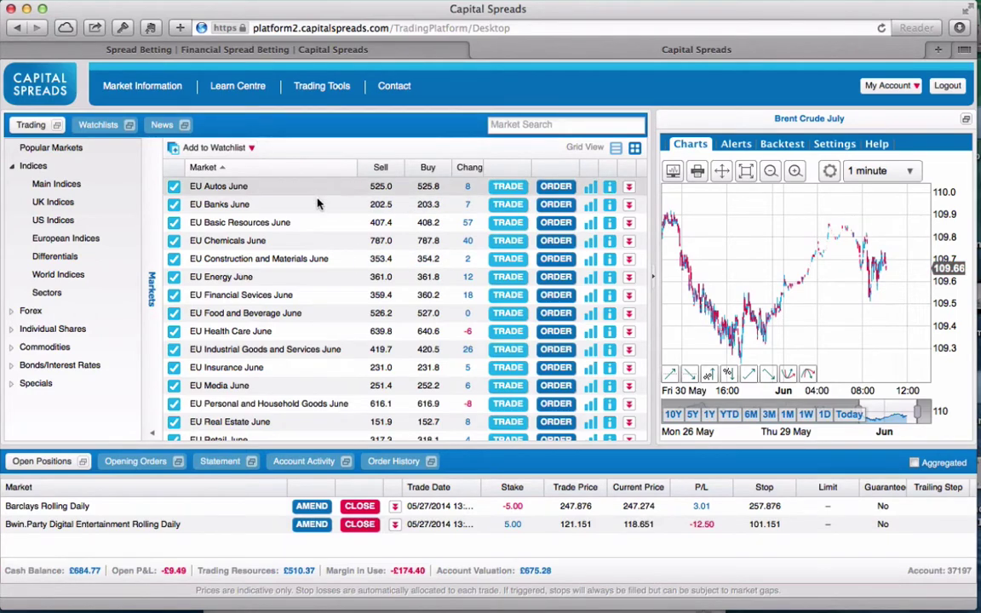
scroll(319, 270, "down", 3)
scroll(318, 271, "down", 2)
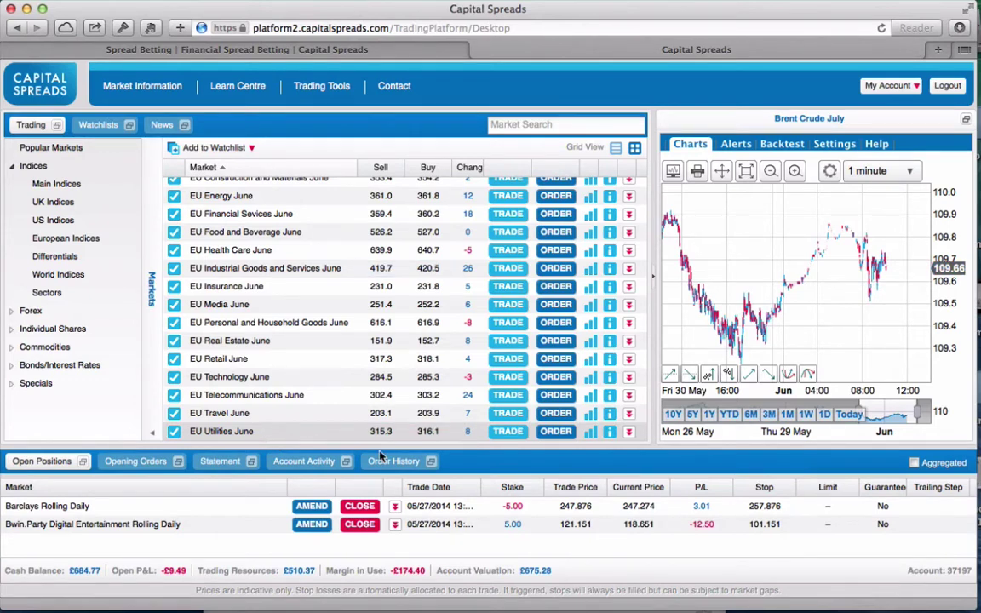
left_click(608, 432)
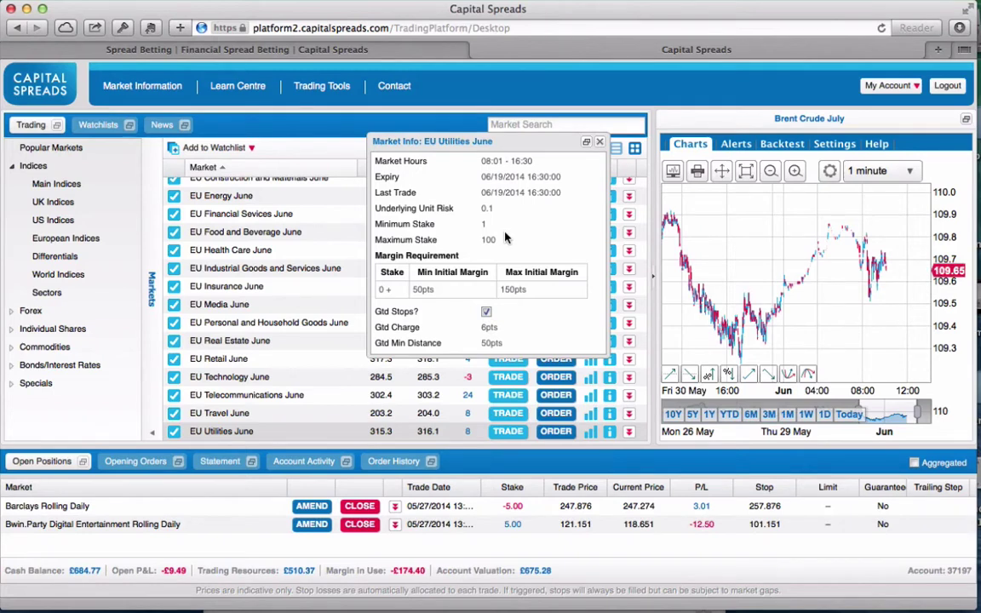
left_click(599, 143)
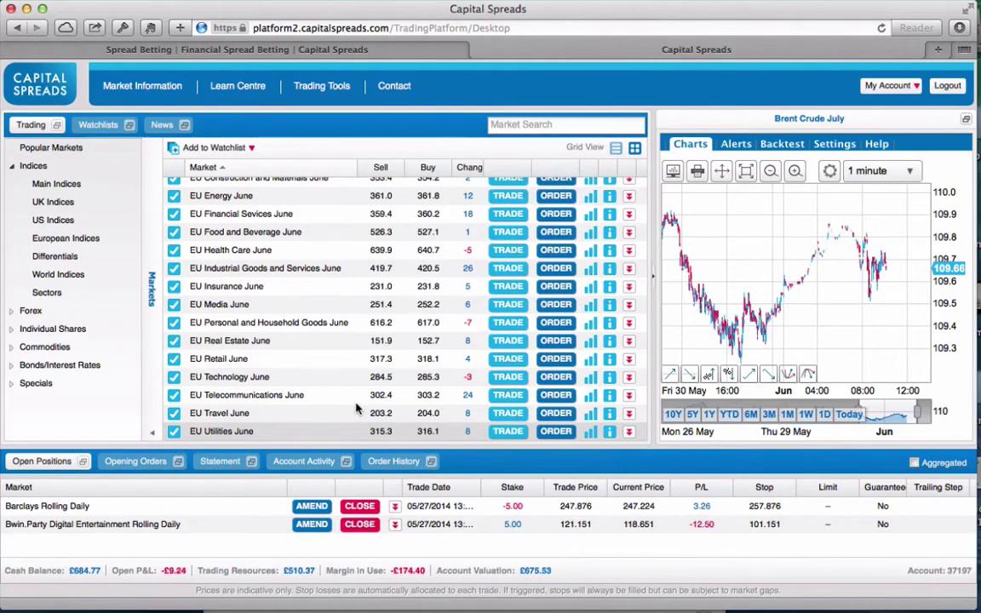
- List the World Indices, check the status icon legend for Australia 200 June, and select that market
left_click(61, 275)
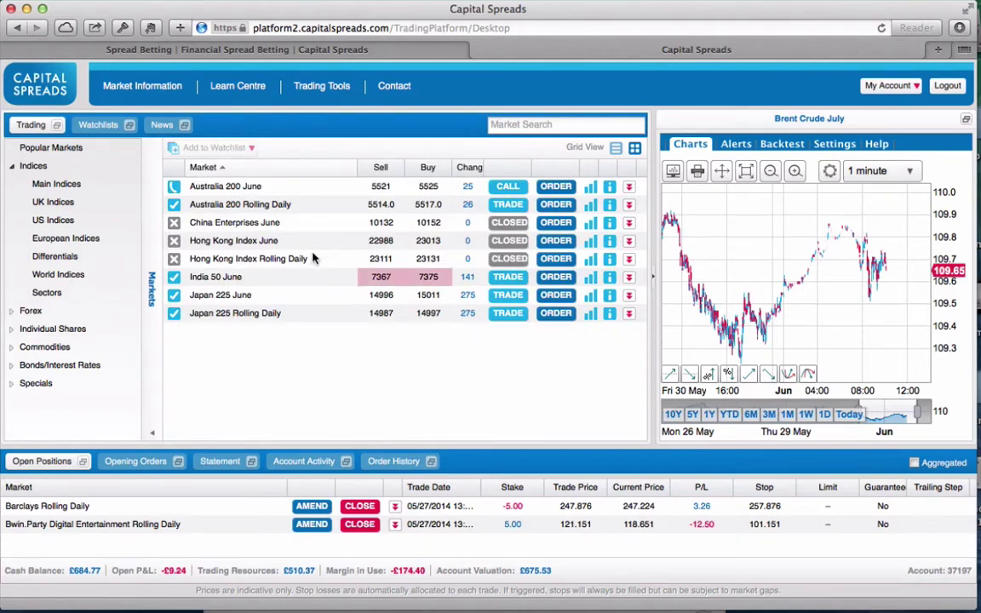
mouse_move(180, 189)
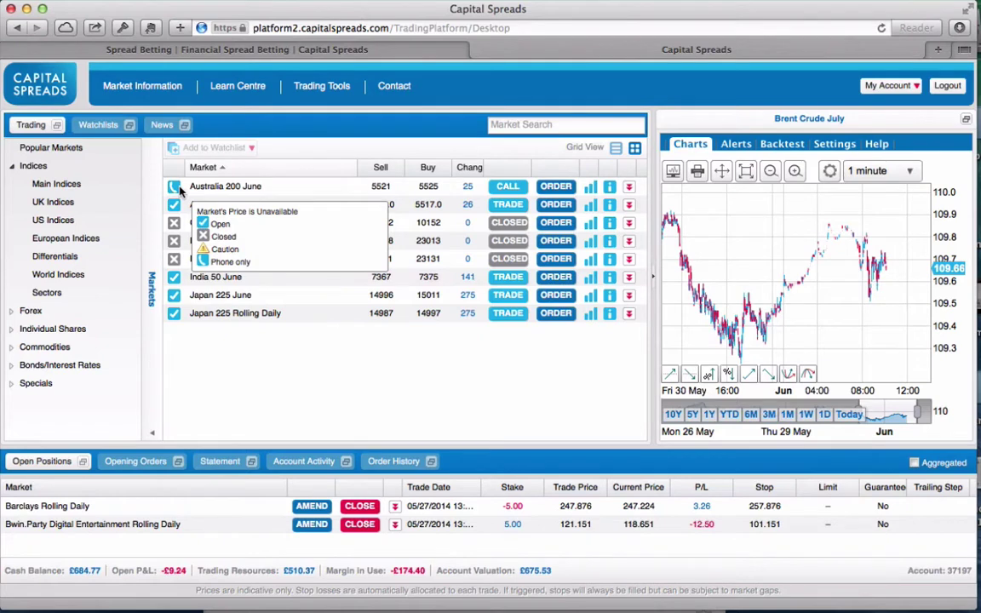
left_click(213, 193)
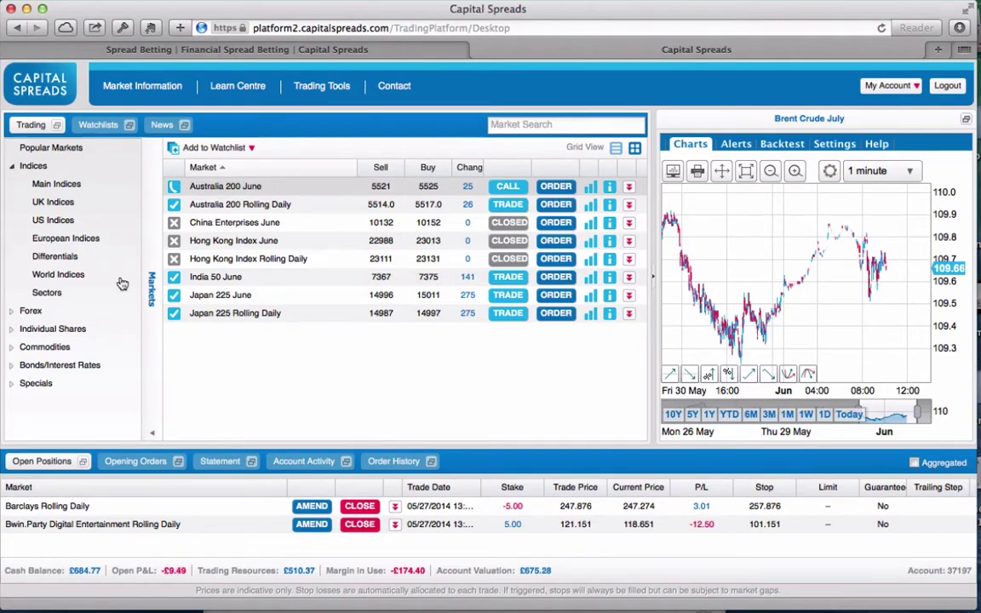
- Expand Forex, collapse Indices, and view the Major FX, Minor FX and Exotic FX markets in turn
left_click(32, 312)
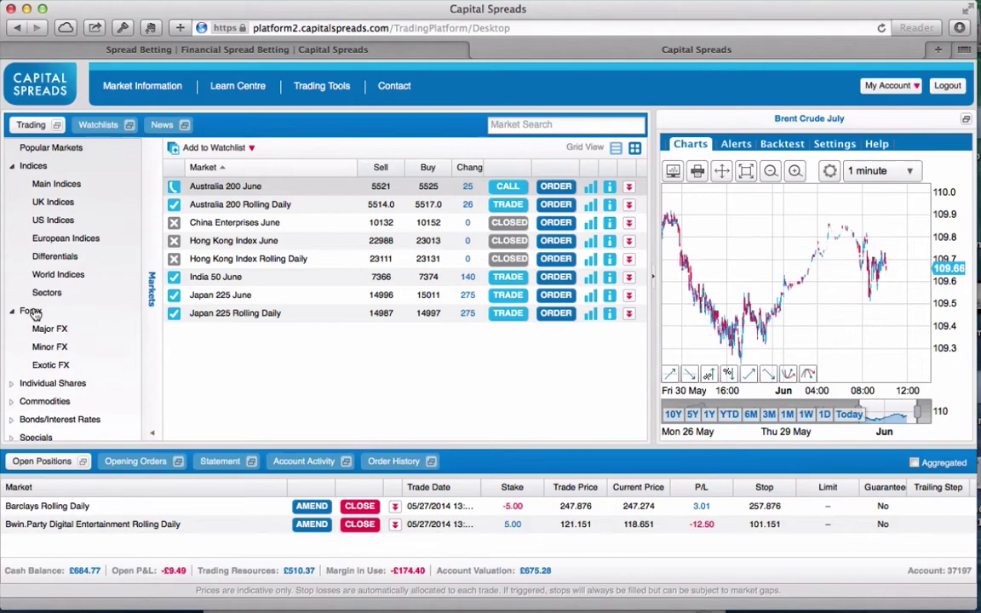
left_click(12, 166)
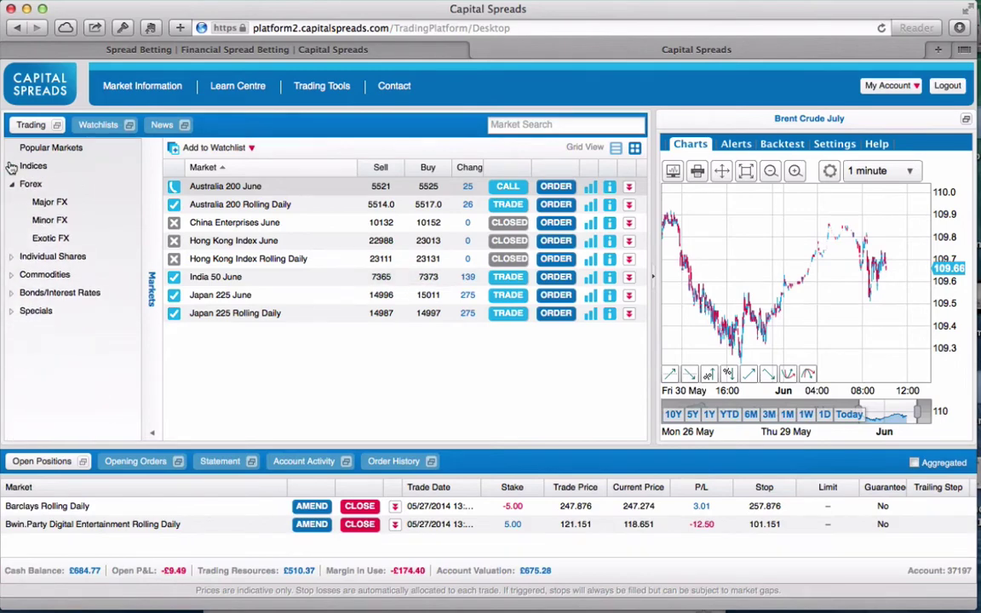
left_click(38, 208)
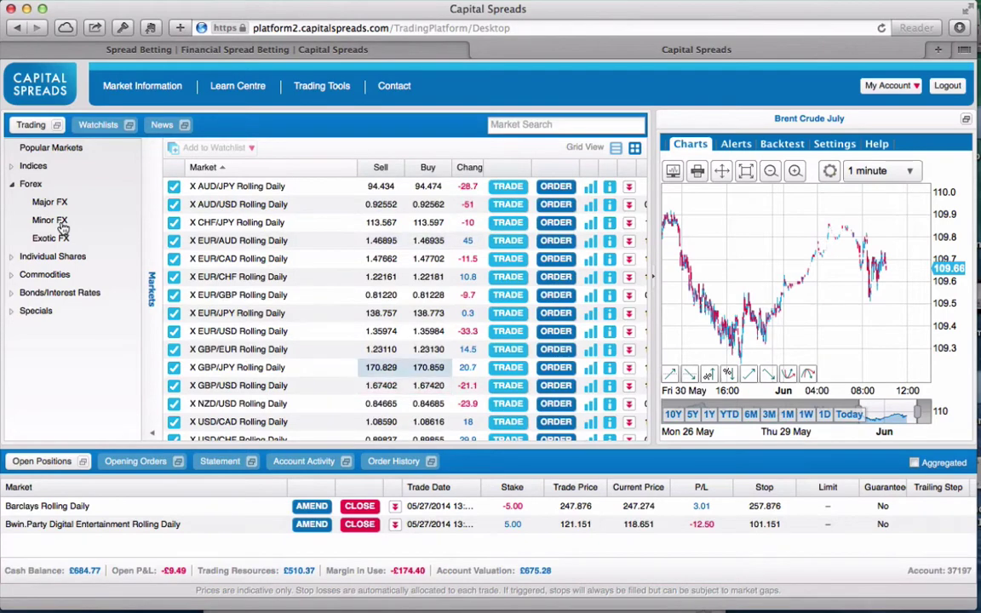
left_click(61, 223)
left_click(63, 240)
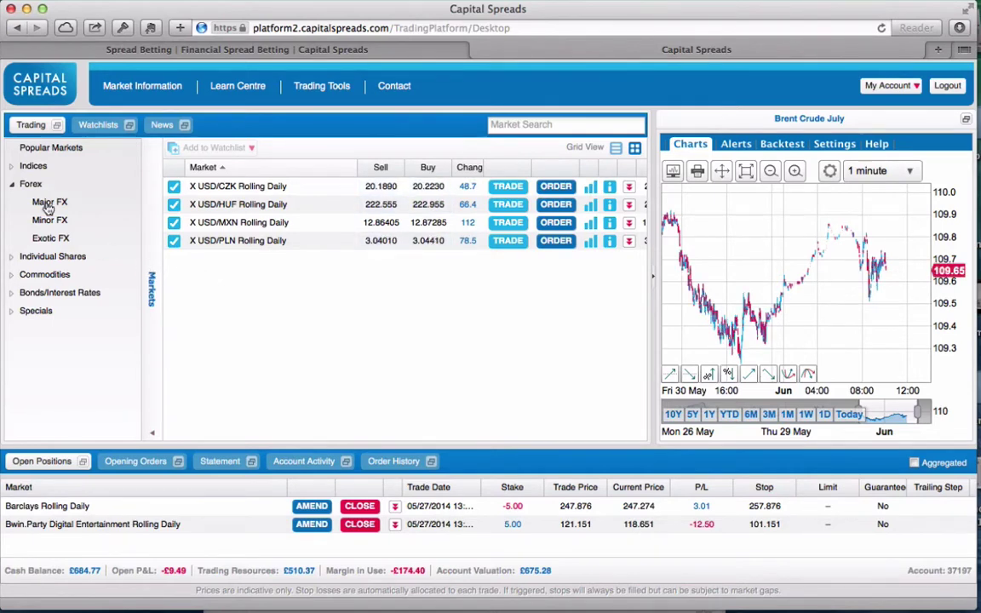
- Collapse Forex, expand Individual Shares, and look through its subcategories and countries
left_click(12, 184)
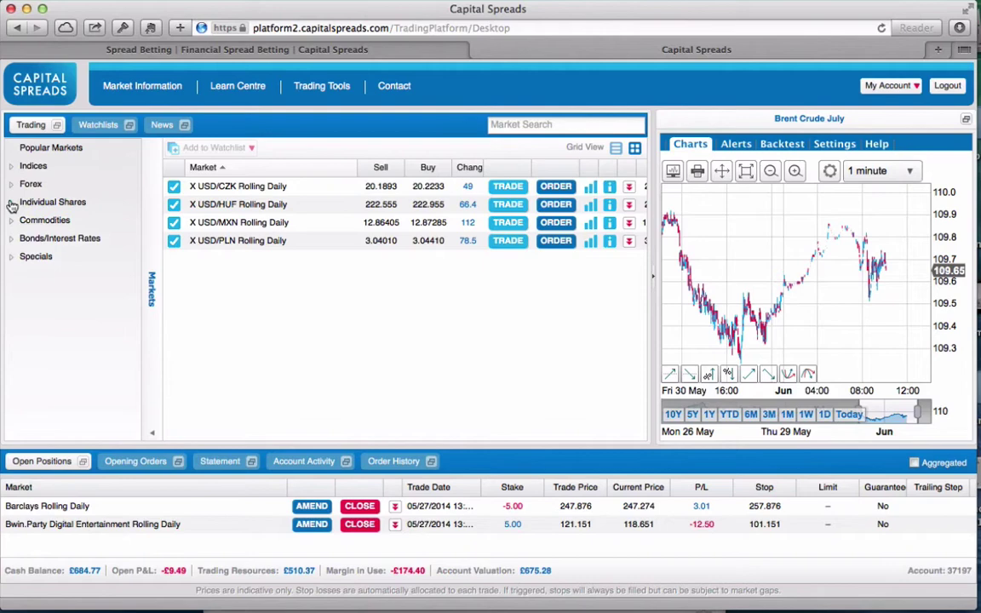
left_click(12, 202)
scroll(49, 287, "down", 1)
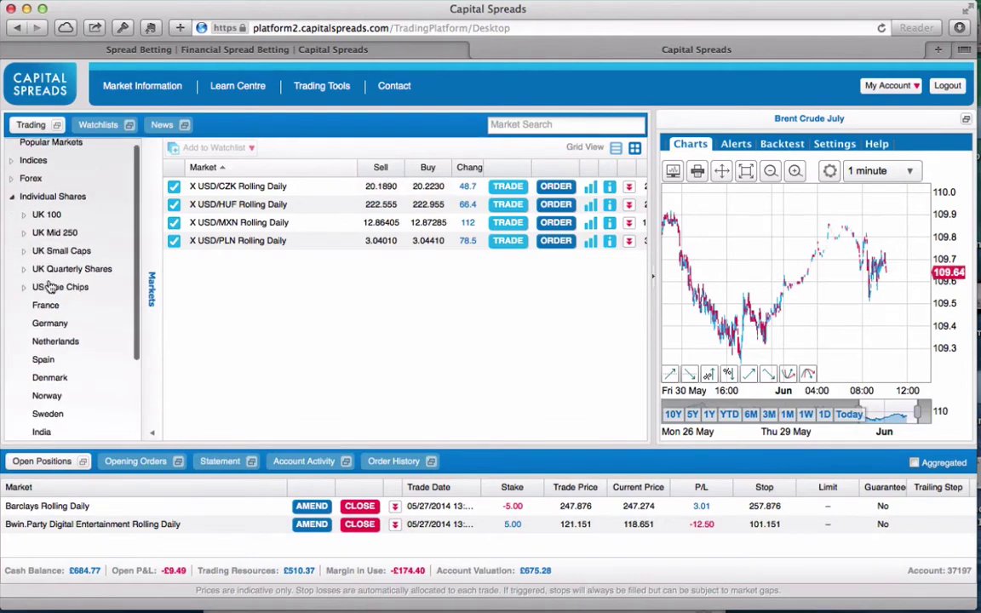
scroll(49, 287, "down", 4)
scroll(49, 287, "up", 5)
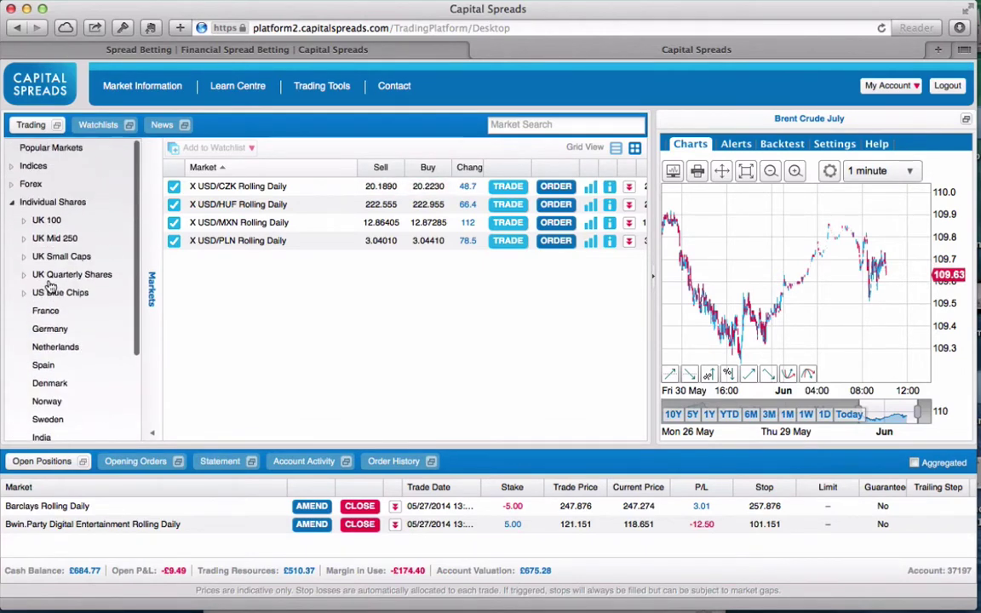
- Expand UK 100 under Individual Shares, list the A-L shares, and browse down to British Land Rolling Daily
left_click(50, 220)
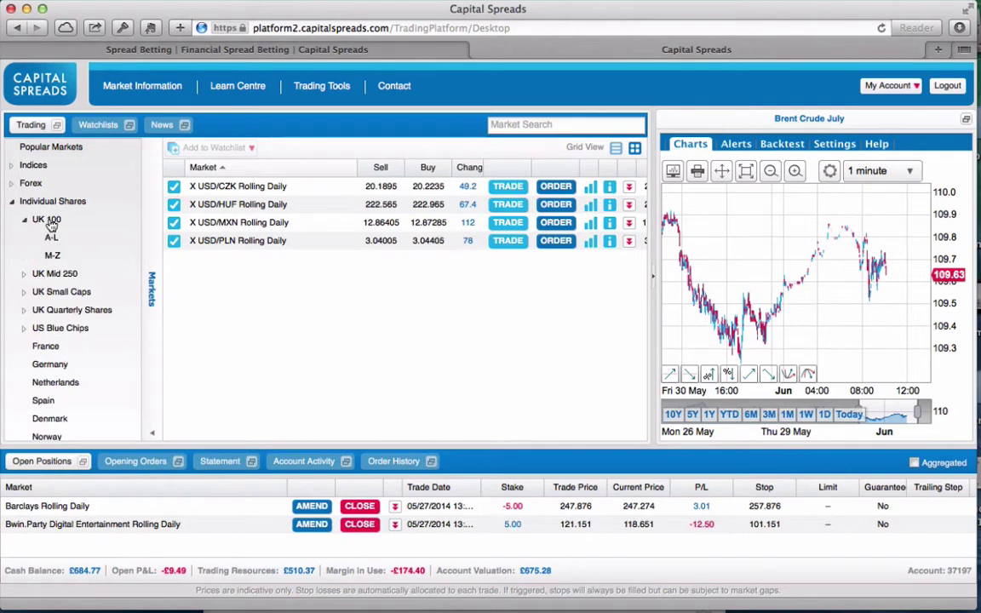
left_click(52, 240)
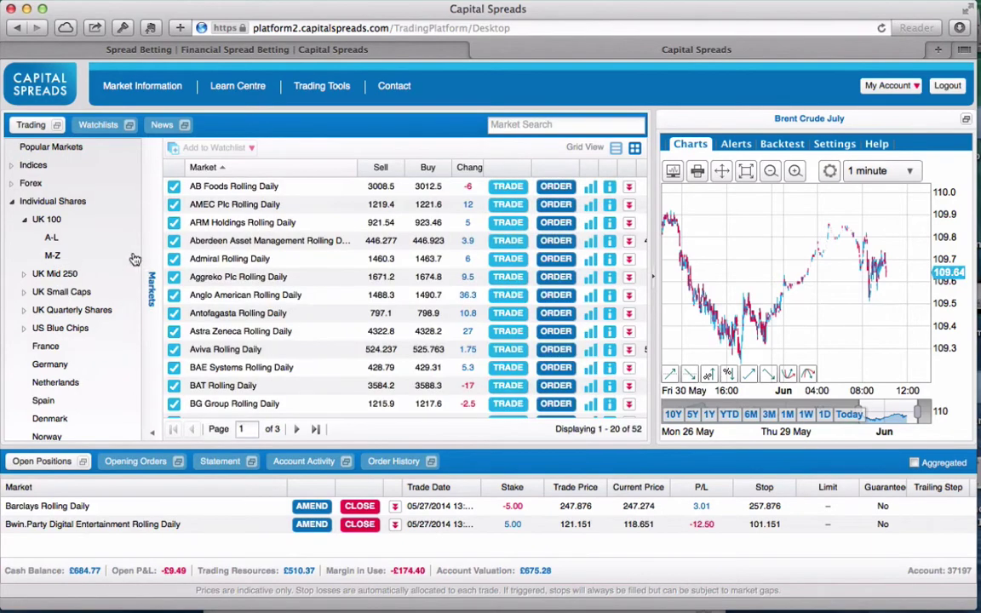
scroll(315, 256, "down", 5)
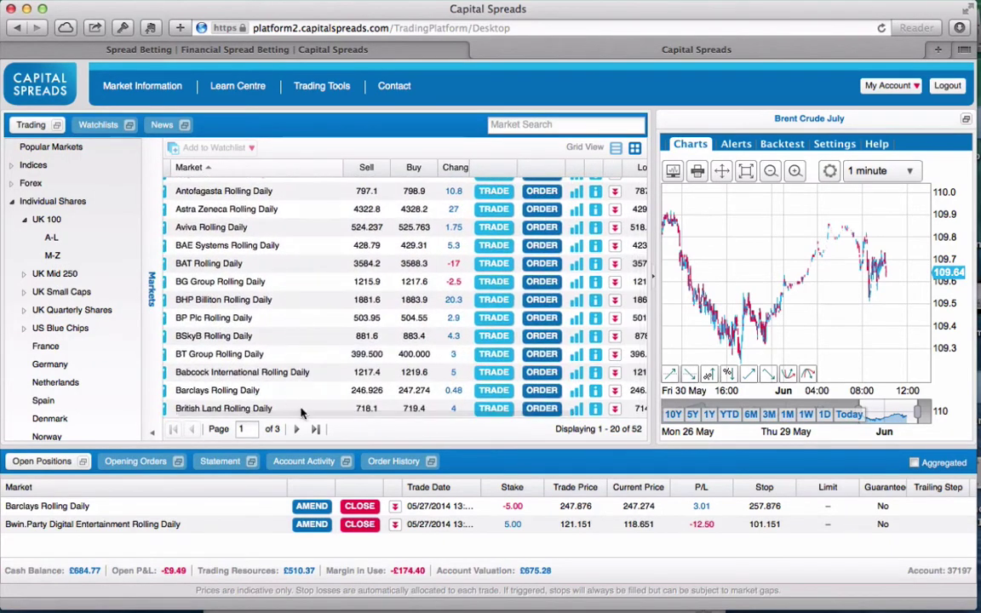
- Search the markets for Ladbrokes and list Ladbrokes Rolling Daily from the suggestions
left_click(518, 124)
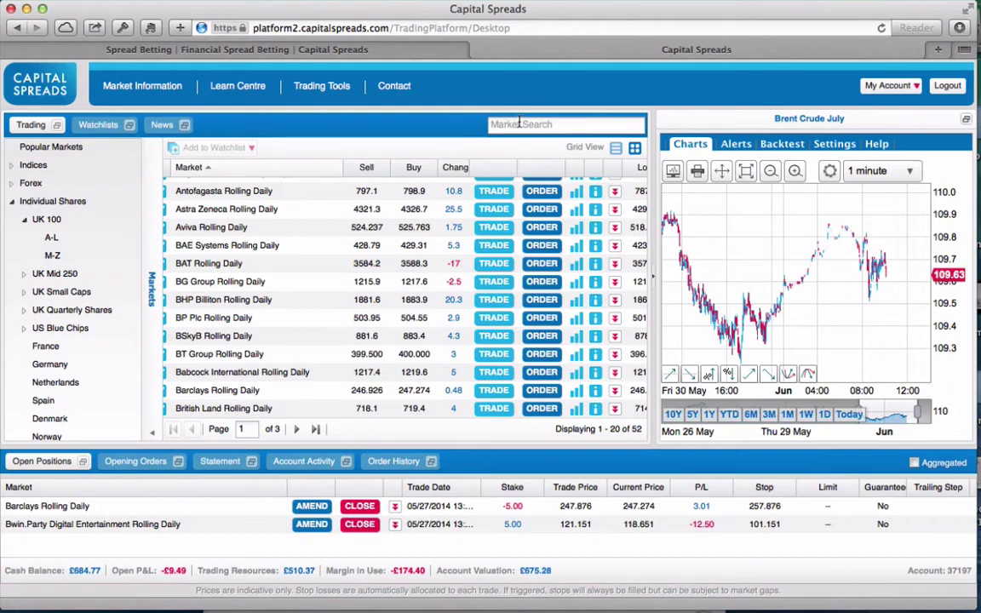
type("Ladbrokes - Jun 2014")
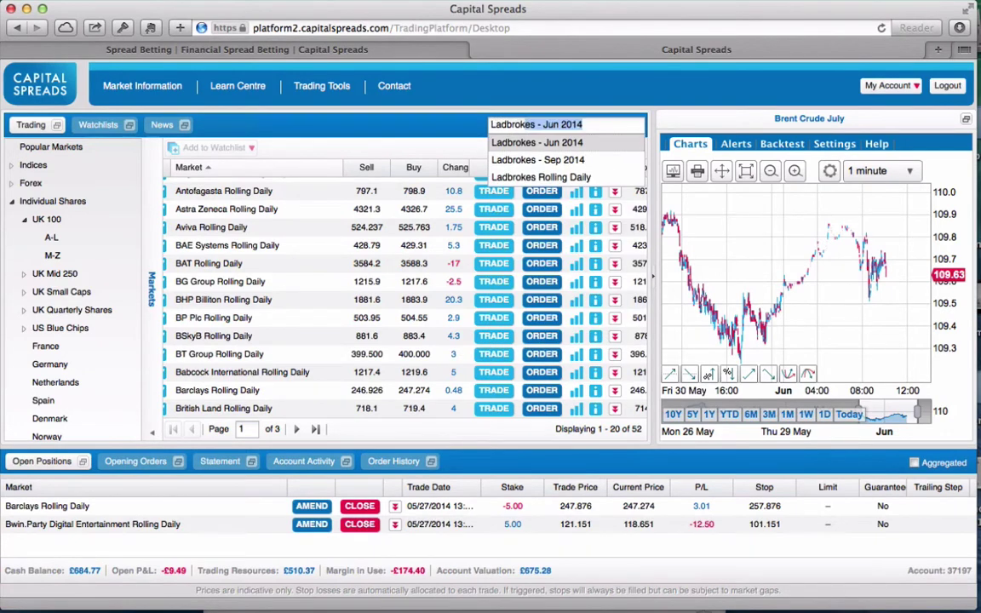
left_click(547, 178)
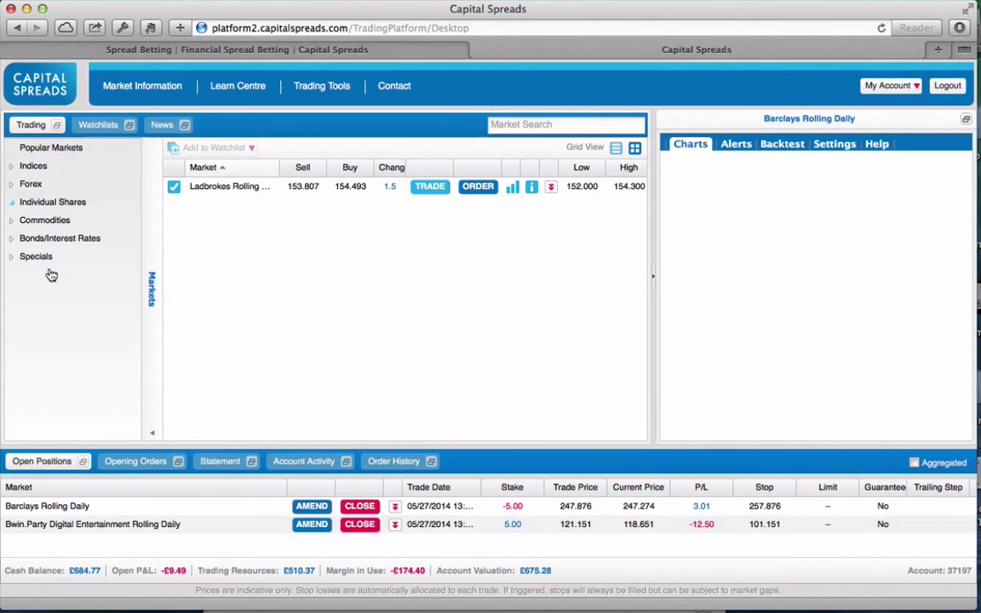
- Expand Individual Shares and UK Mid 250, and look through its alphabetical groups from A-C to V-Z
left_click(26, 204)
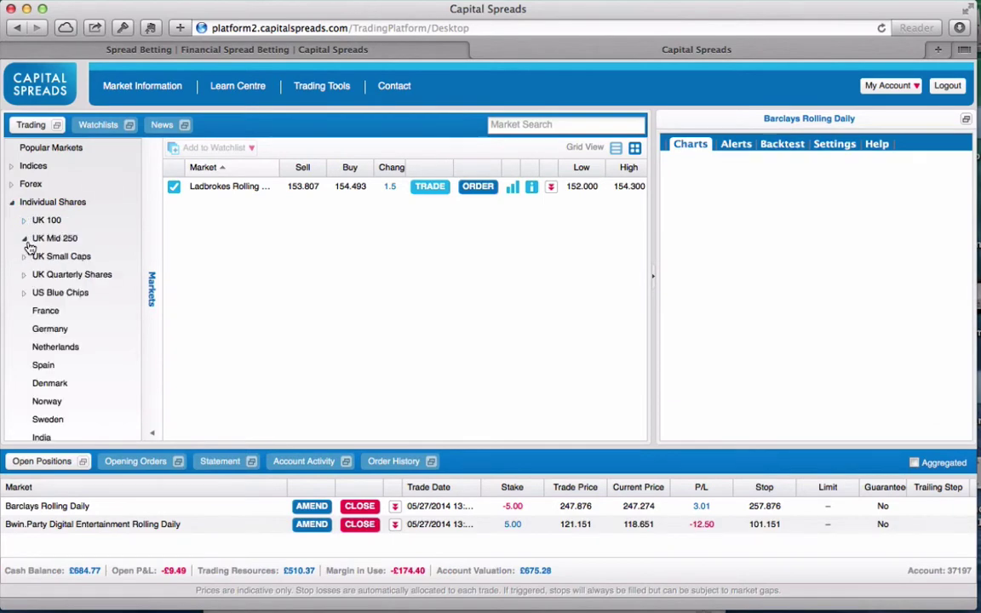
left_click(26, 240)
scroll(59, 260, "down", 1)
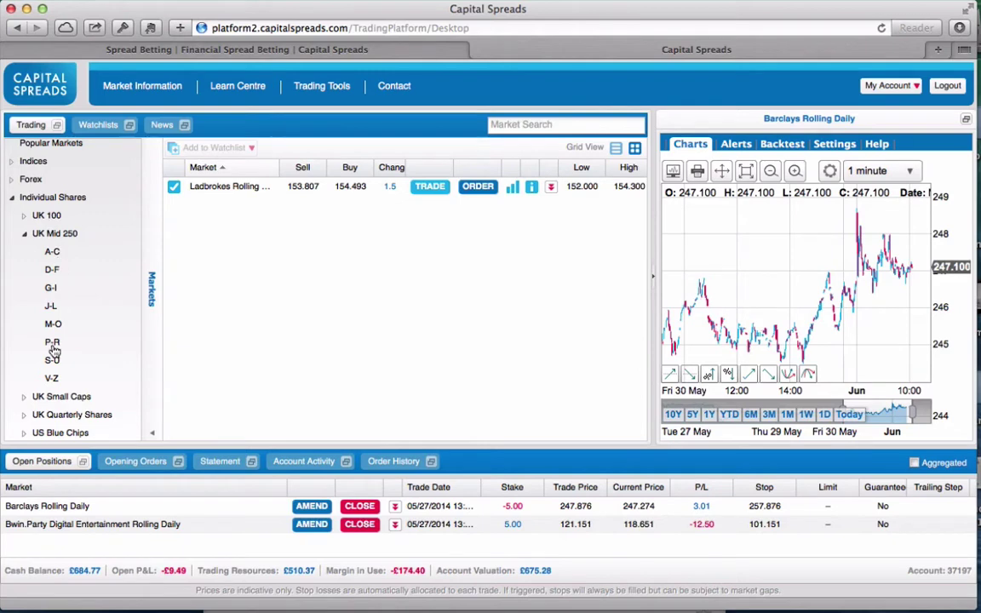
scroll(53, 274, "down", 1)
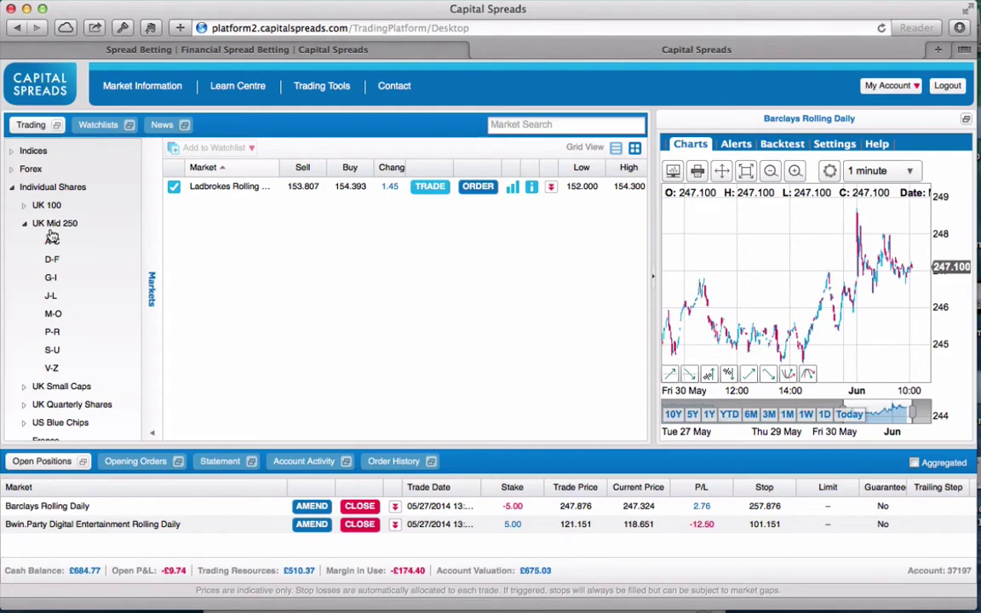
scroll(52, 238, "down", 2)
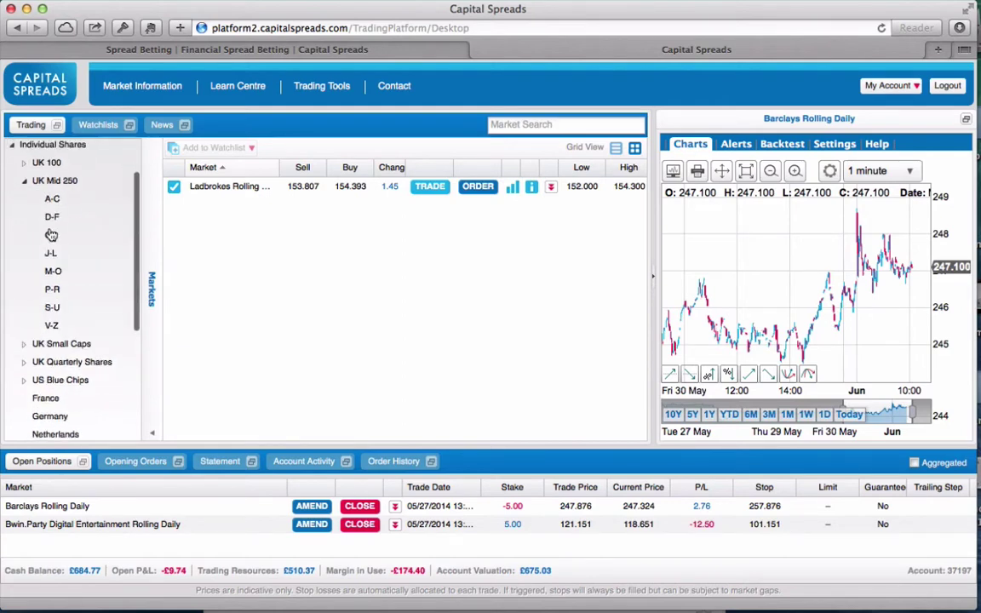
- Collapse UK Mid 250, expand UK Small Caps, and view its alphabetical groups through to the P-R shares
left_click(25, 181)
left_click(25, 199)
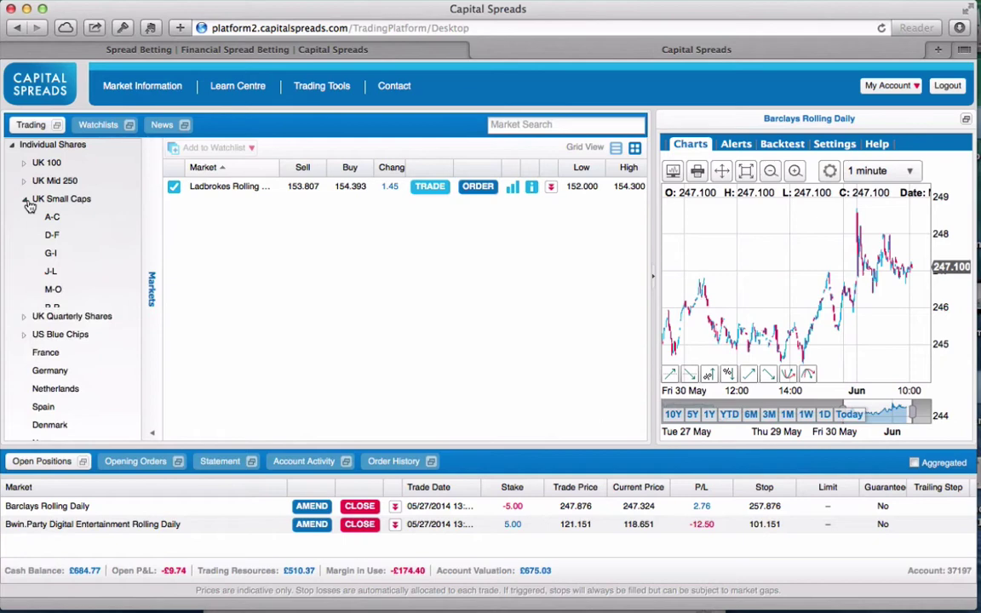
left_click(54, 220)
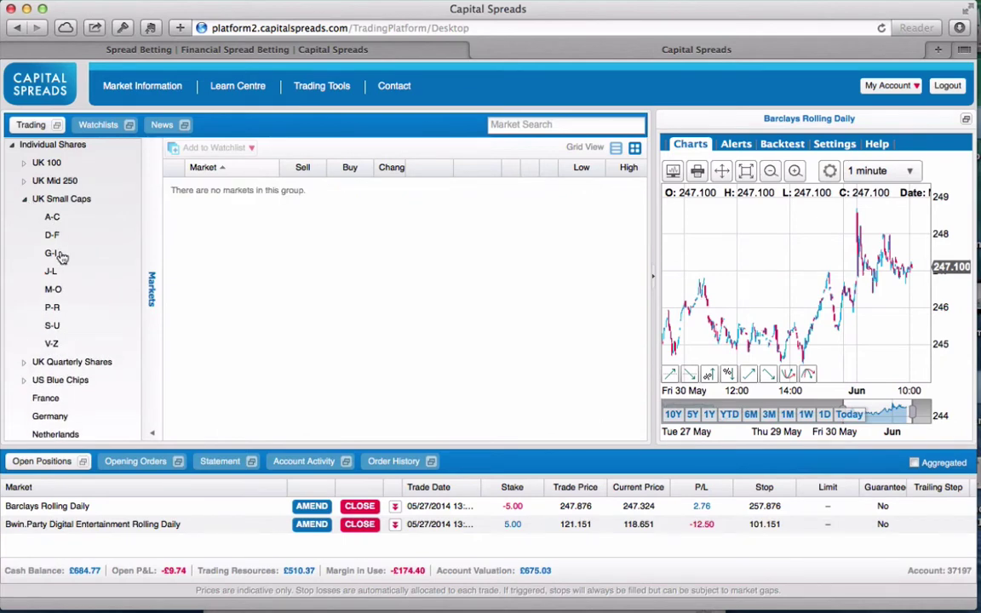
left_click(53, 233)
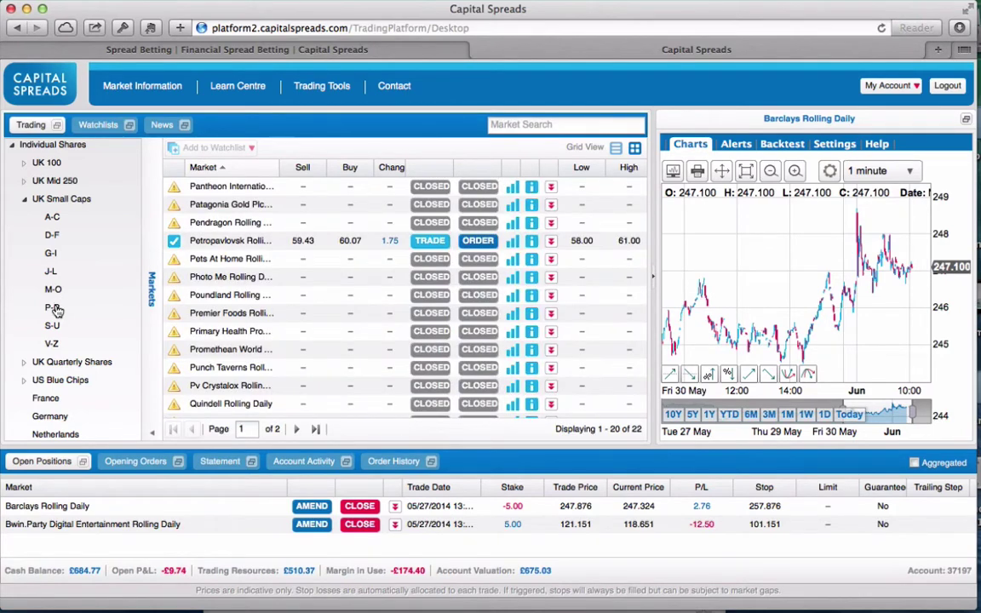
- Read the warning note beside the closed UK Small Caps shares and widen the Market column to fit the full names
mouse_move(175, 277)
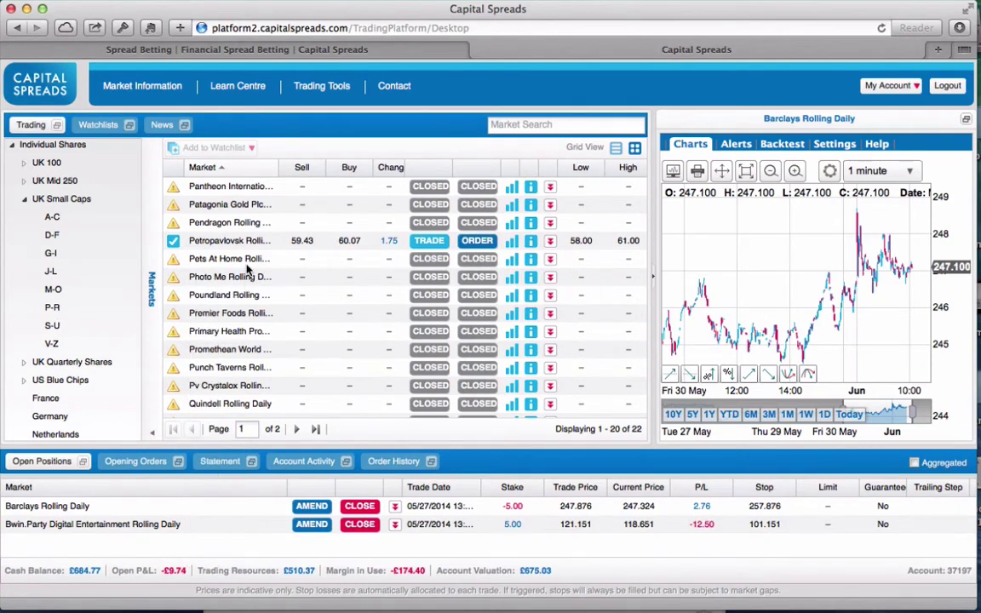
mouse_move(228, 213)
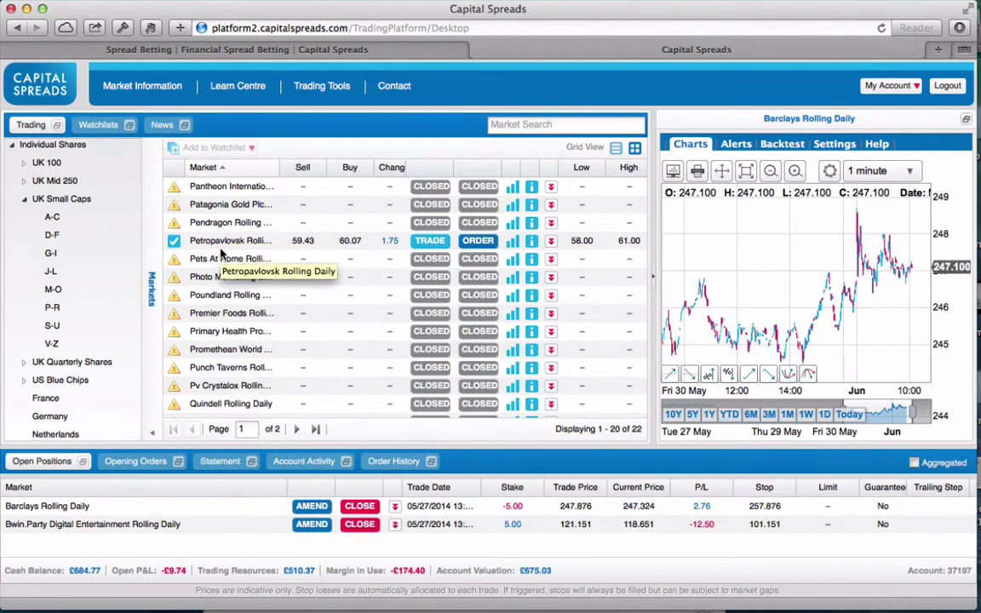
scroll(220, 318, "down", 5)
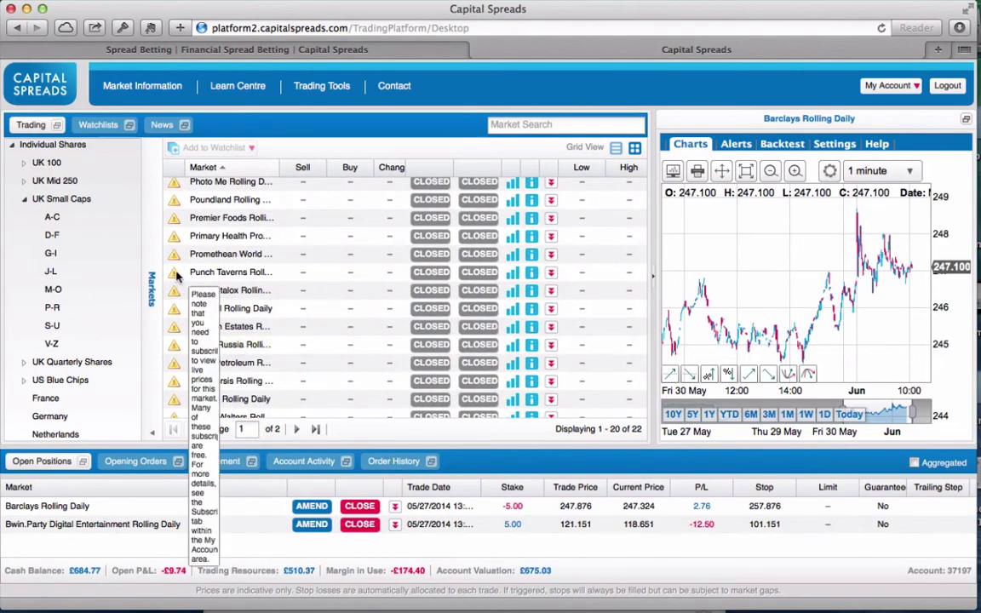
double_click(280, 167)
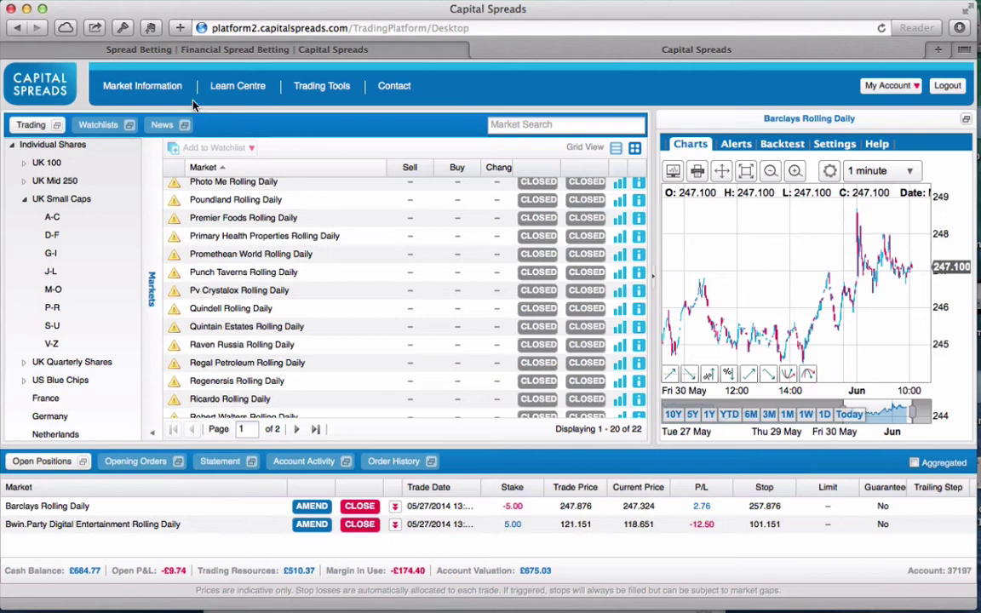
mouse_move(176, 227)
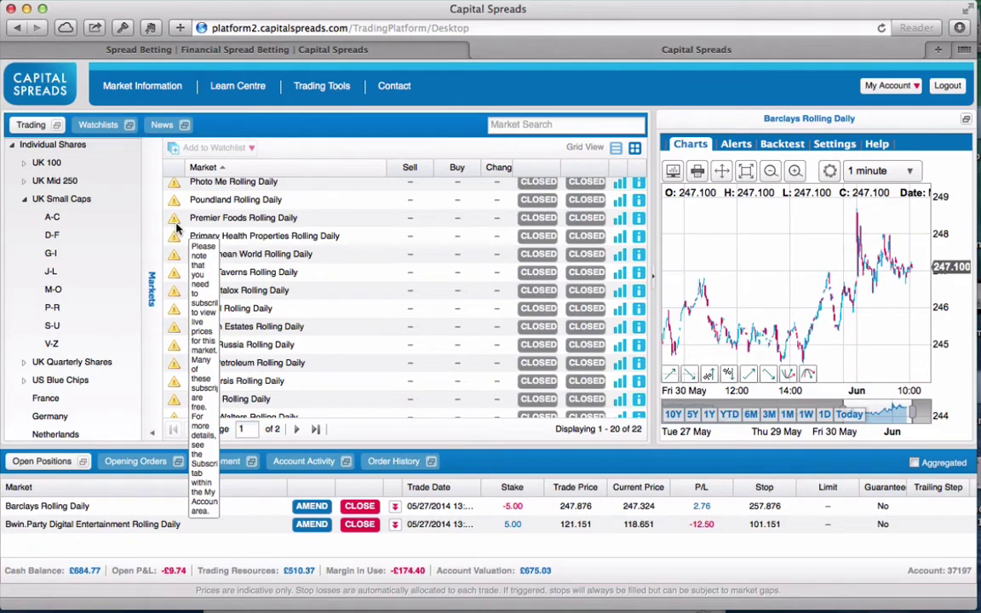
- Return to the start of the P-R share list and select Petropavlovsk Rolling Daily
scroll(247, 234, "up", 2)
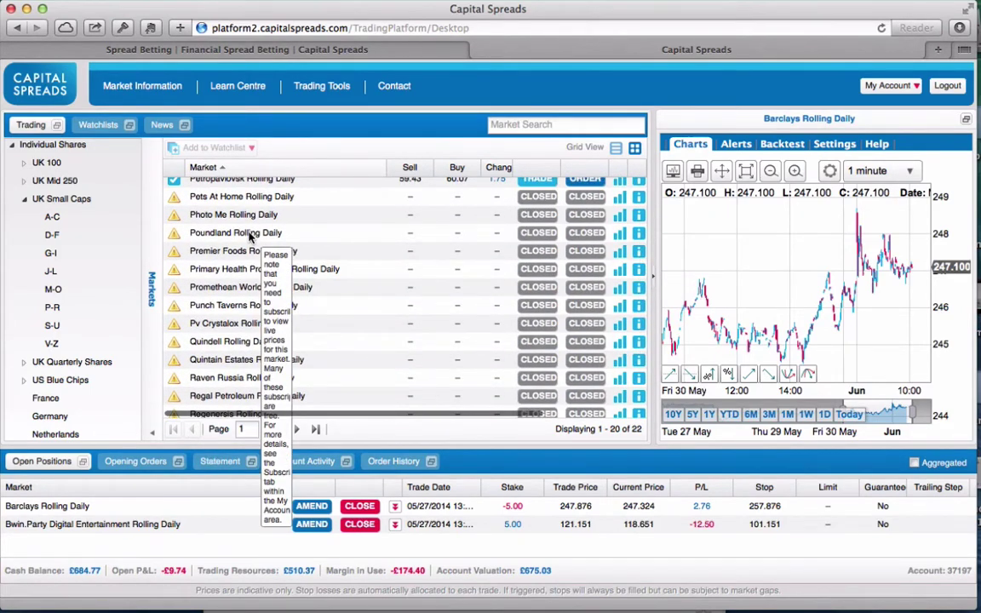
scroll(250, 238, "up", 3)
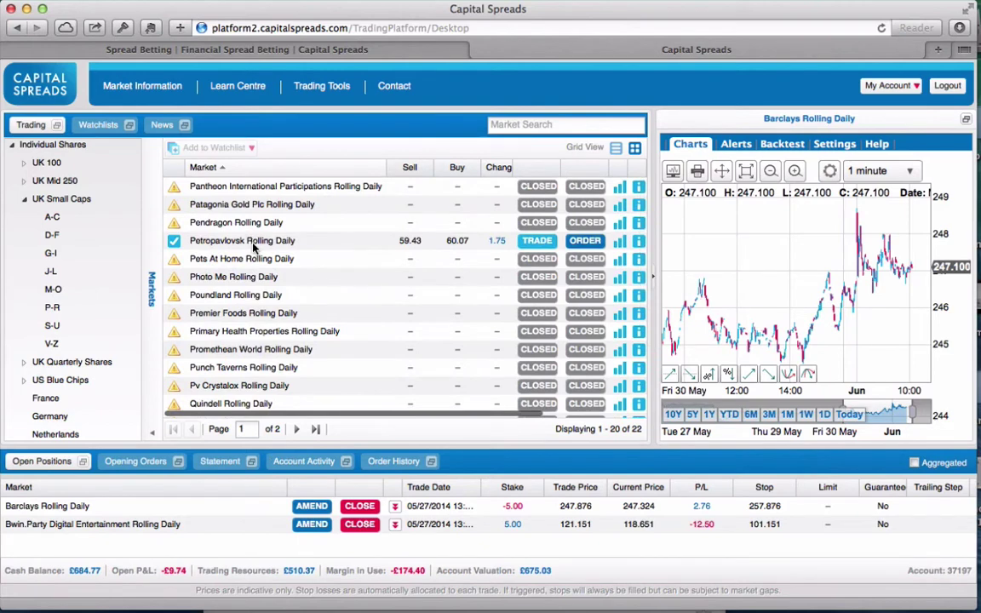
left_click(348, 246)
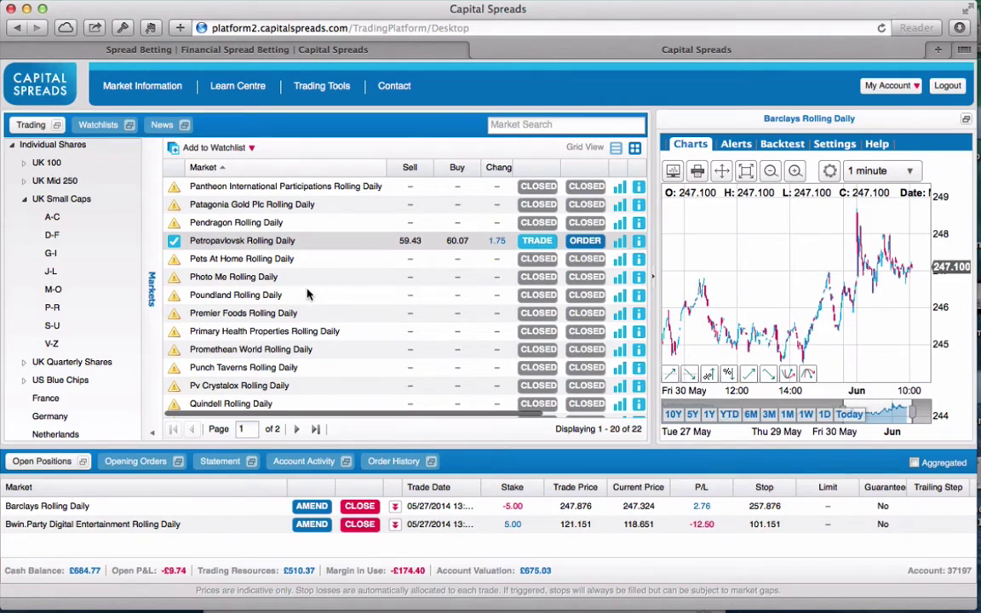
- Expand UK Quarterly Shares to view its alphabetical groups, then collapse it and expand US Blue Chips
mouse_move(309, 295)
scroll(51, 270, "down", 5)
left_click(51, 253)
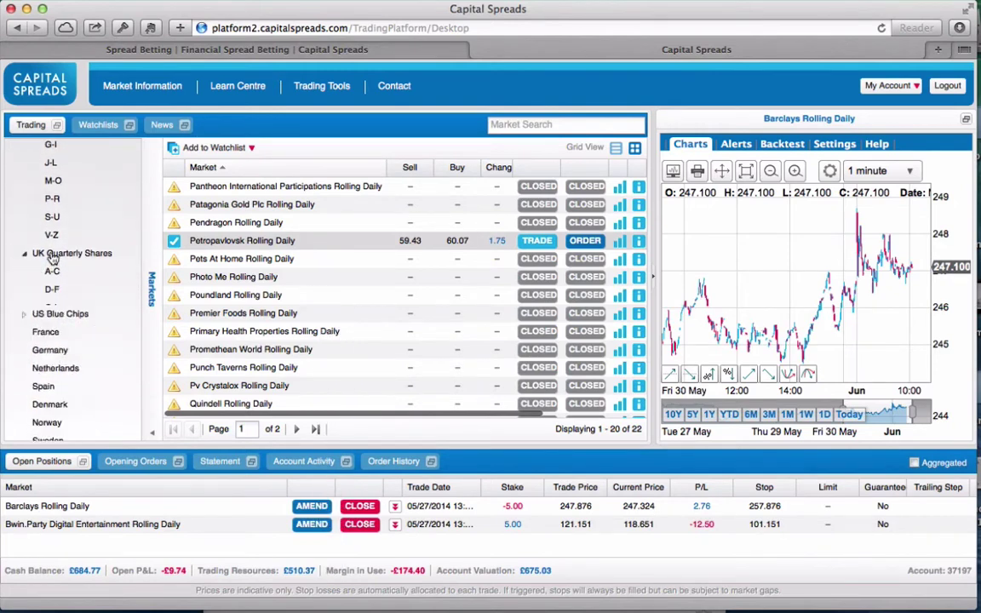
scroll(42, 251, "down", 1)
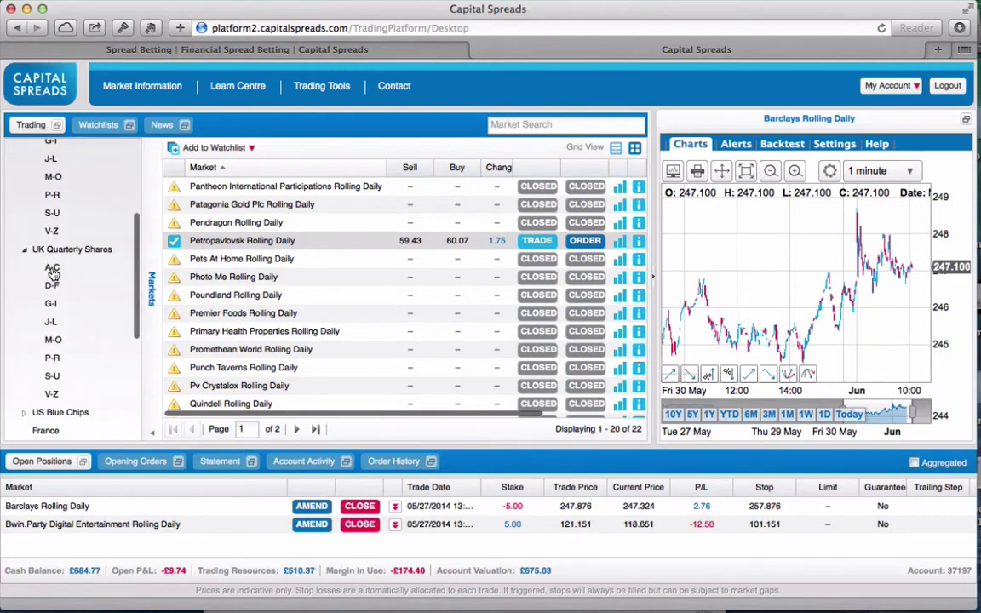
left_click(26, 249)
left_click(27, 267)
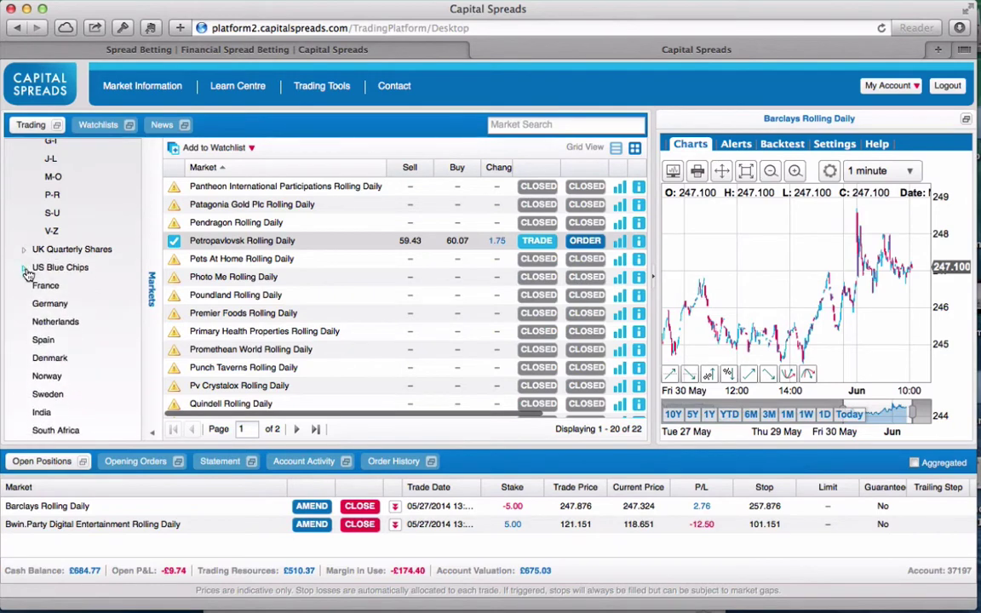
left_click(26, 269)
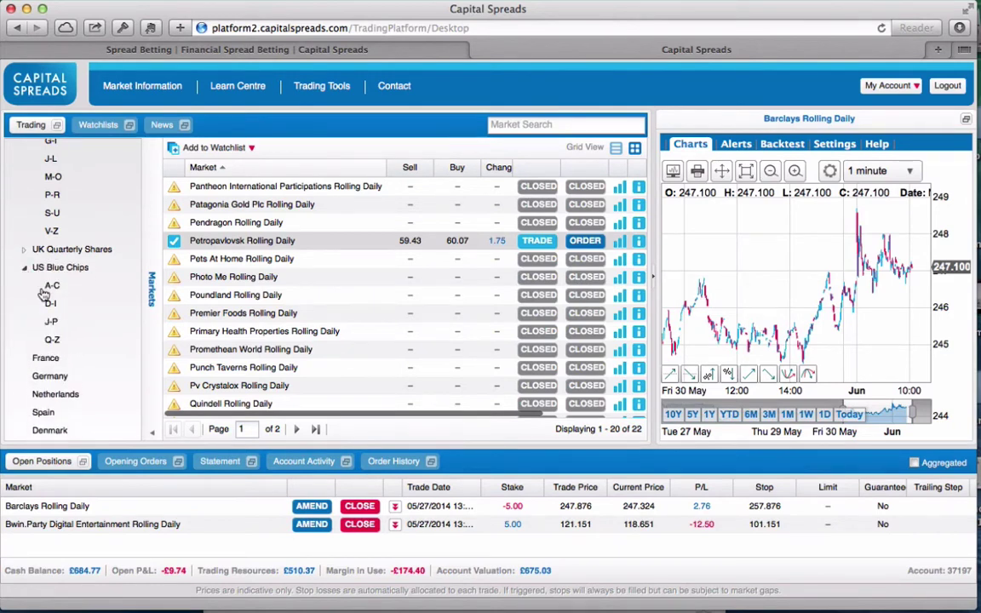
- List the A-C shares under US Blue Chips and browse down to Altria Rolling Daily
left_click(44, 291)
scroll(41, 327, "down", 3)
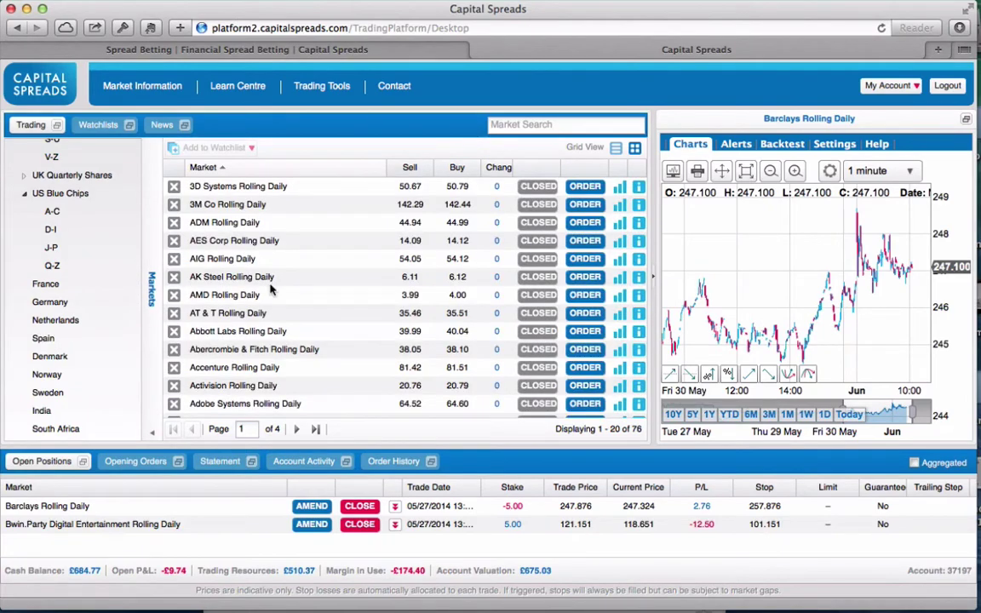
scroll(273, 286, "down", 5)
scroll(271, 290, "down", 2)
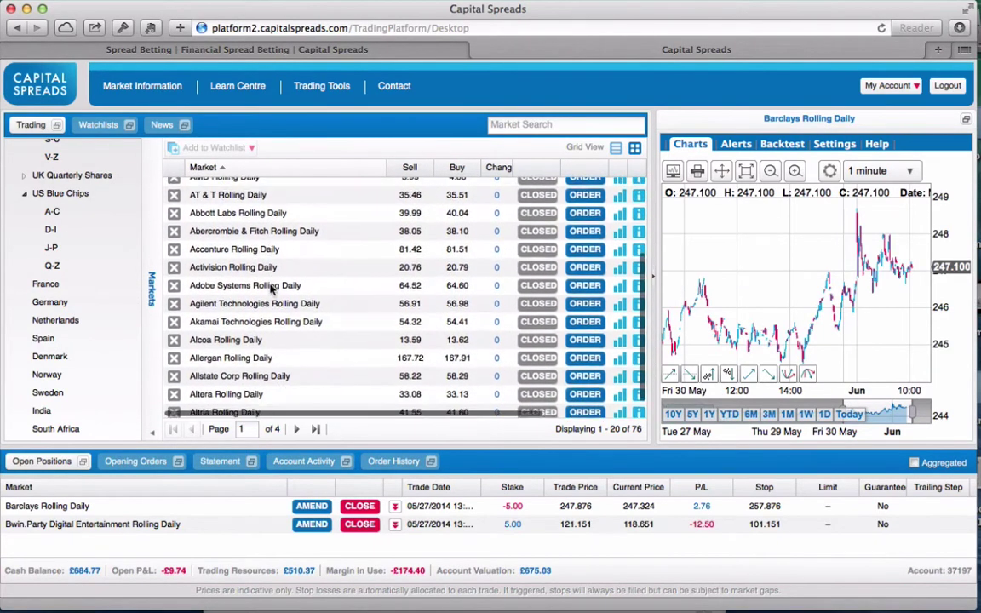
- View the Netherlands, Spain and India share markets in turn, browsing through the Spanish list
scroll(93, 281, "down", 2)
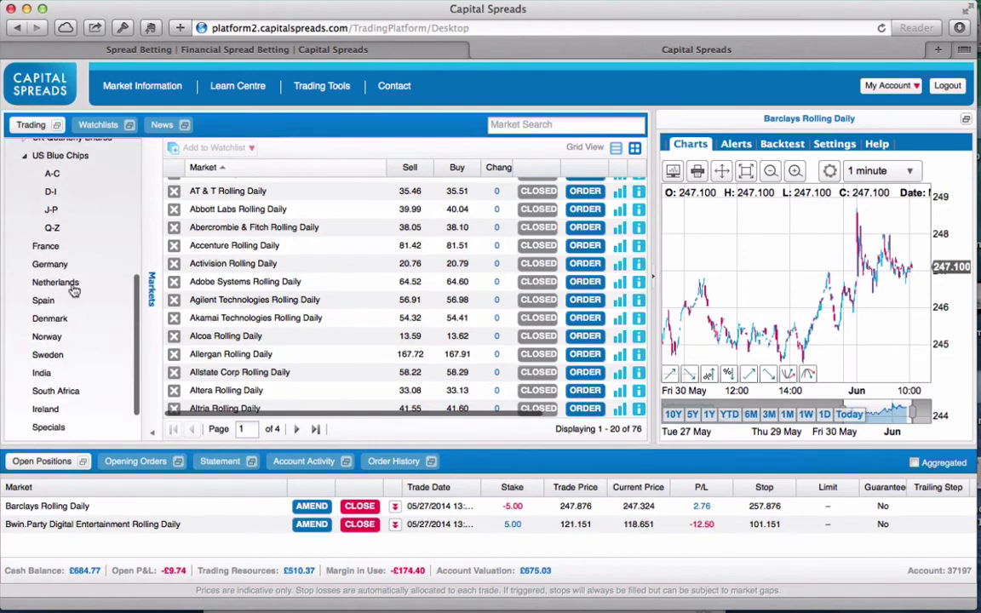
left_click(72, 281)
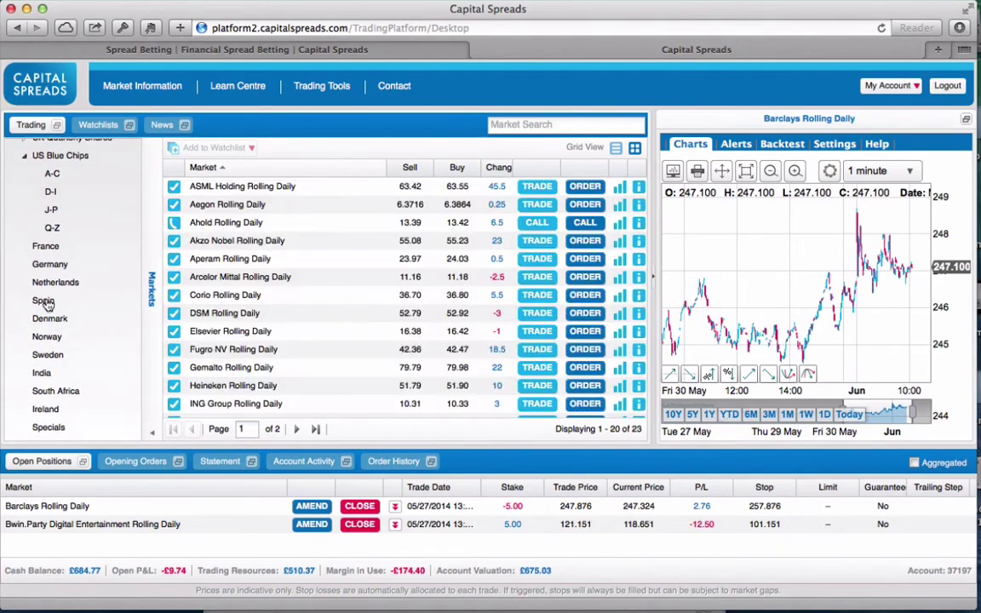
left_click(47, 304)
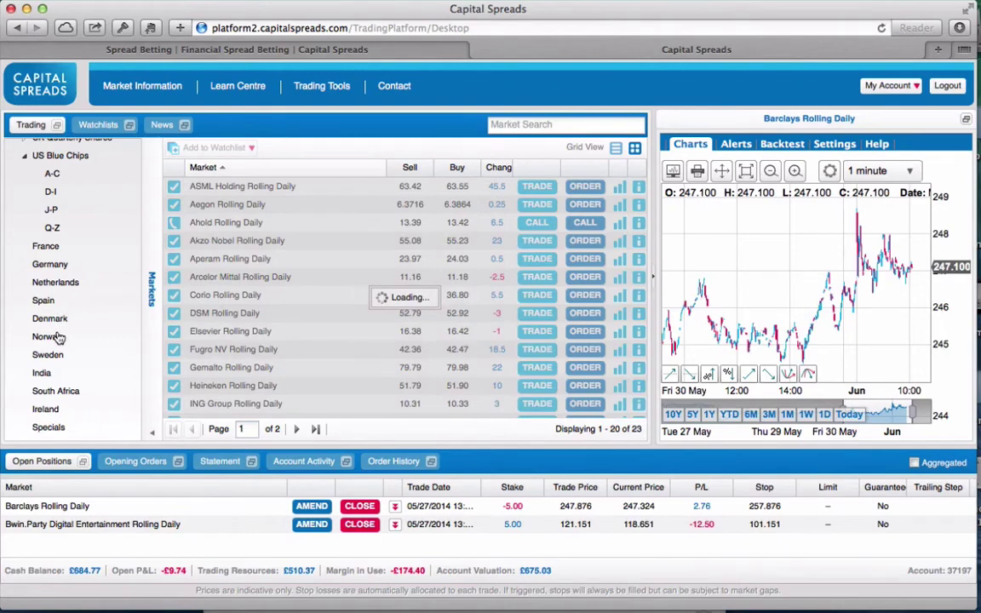
scroll(264, 295, "down", 2)
scroll(264, 296, "down", 1)
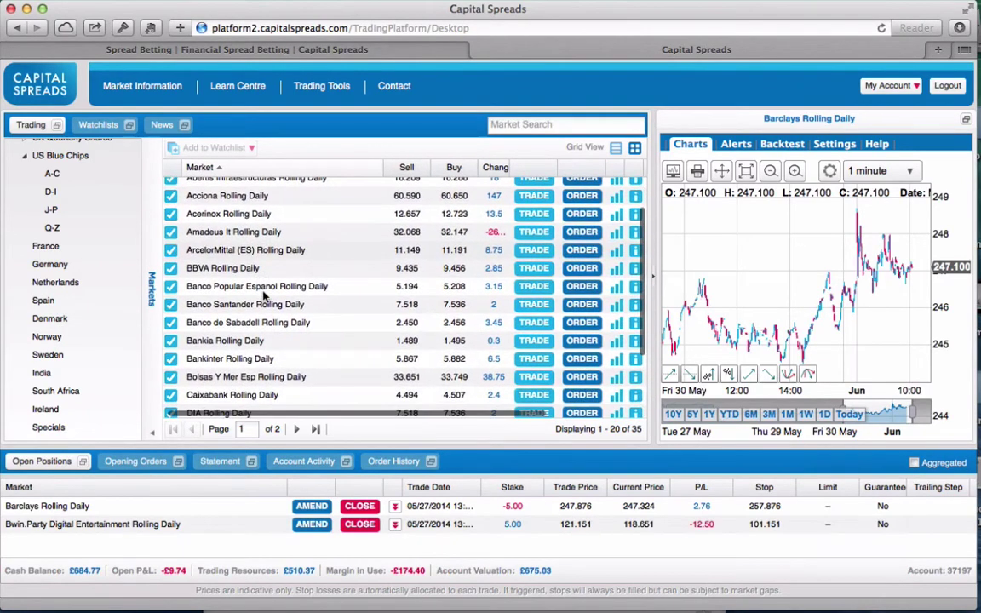
scroll(49, 328, "down", 2)
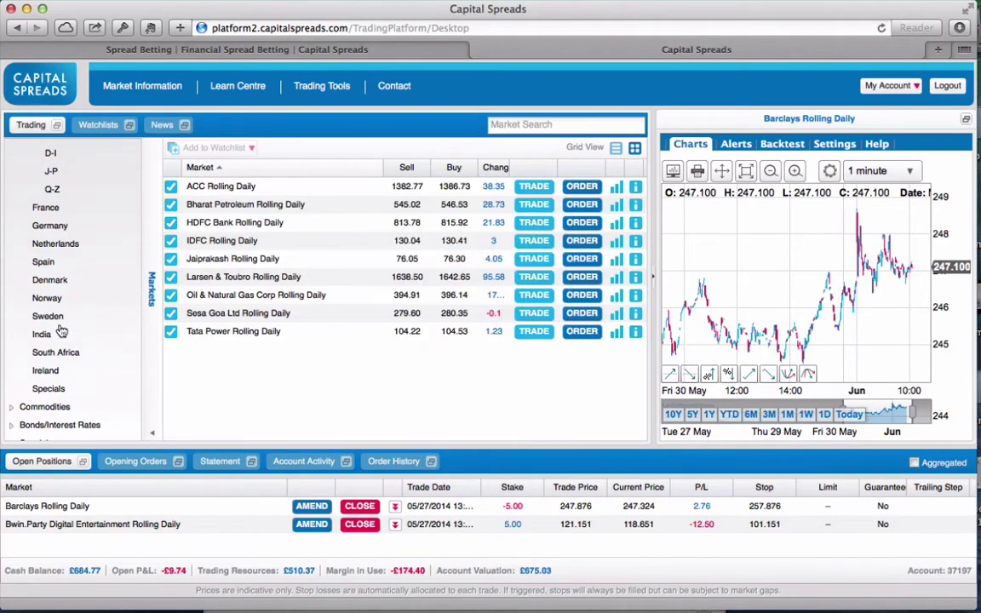
- List the Specials under Individual Shares and select Zoopla Market Cap (£m)
scroll(59, 332, "down", 1)
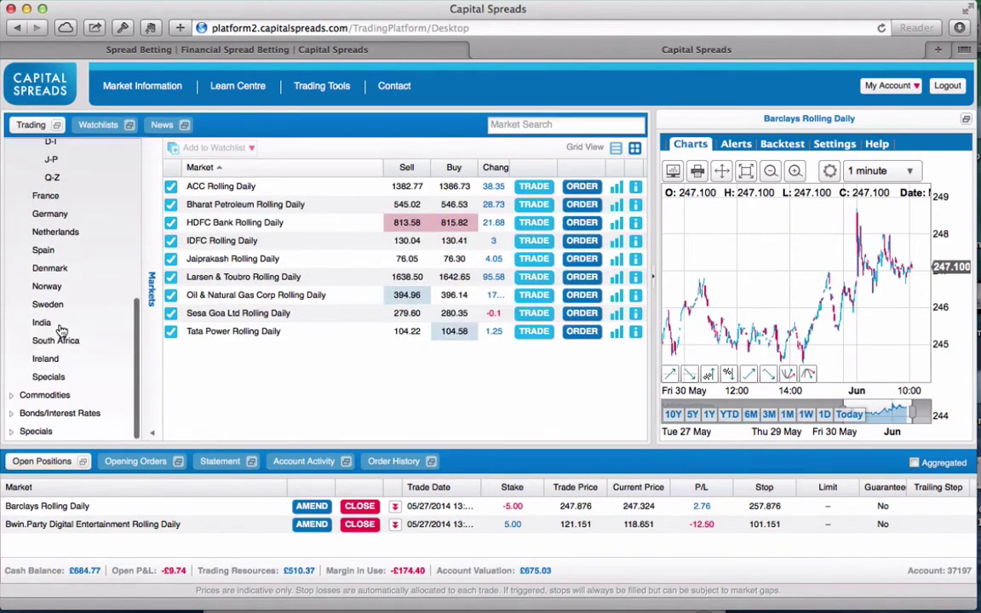
left_click(51, 379)
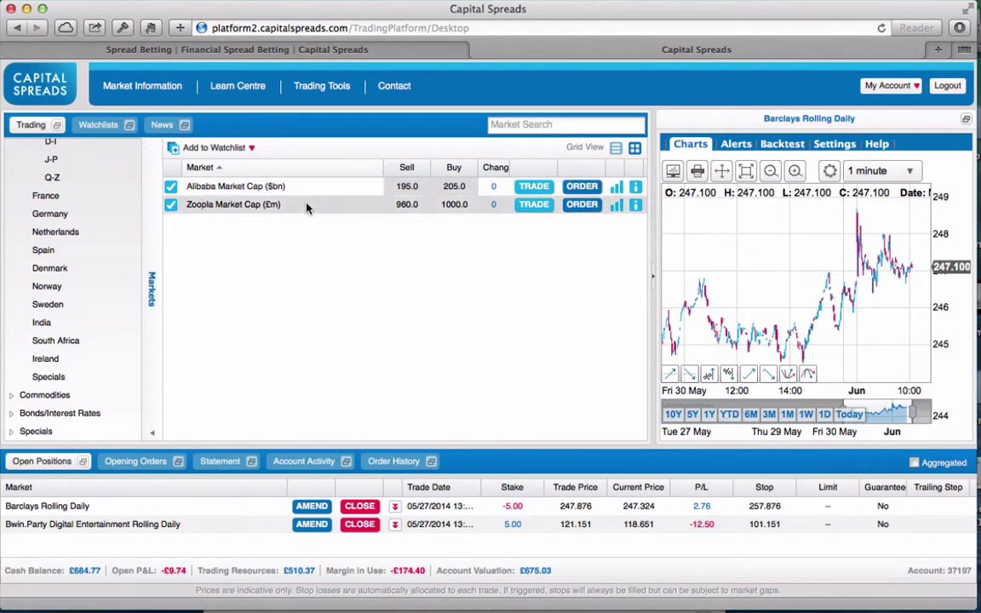
left_click(384, 201)
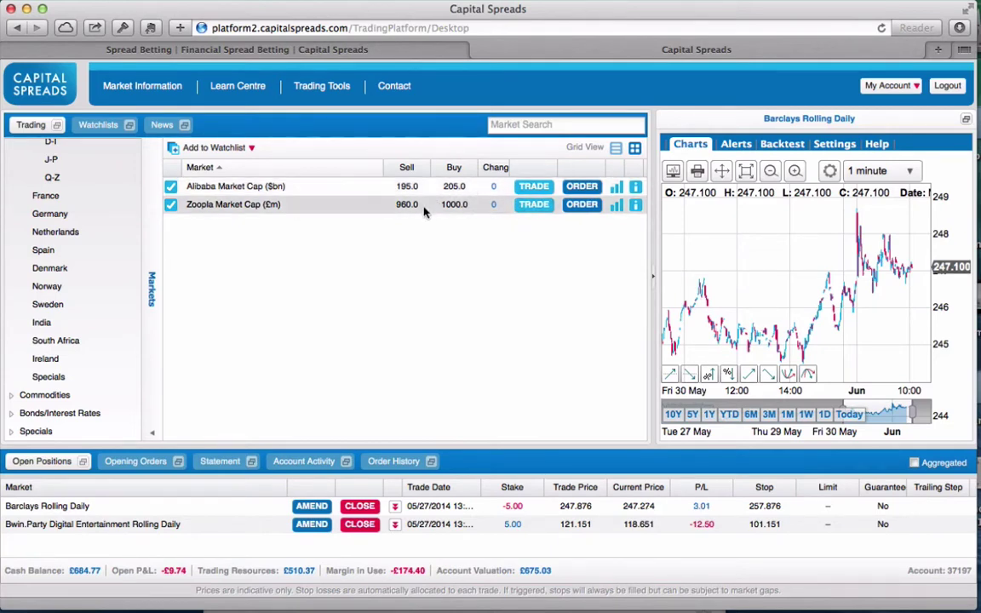
- Expand Bonds/Interest Rates, list the Bond Futures markets, and expand Commodities to show its subcategories
left_click(11, 412)
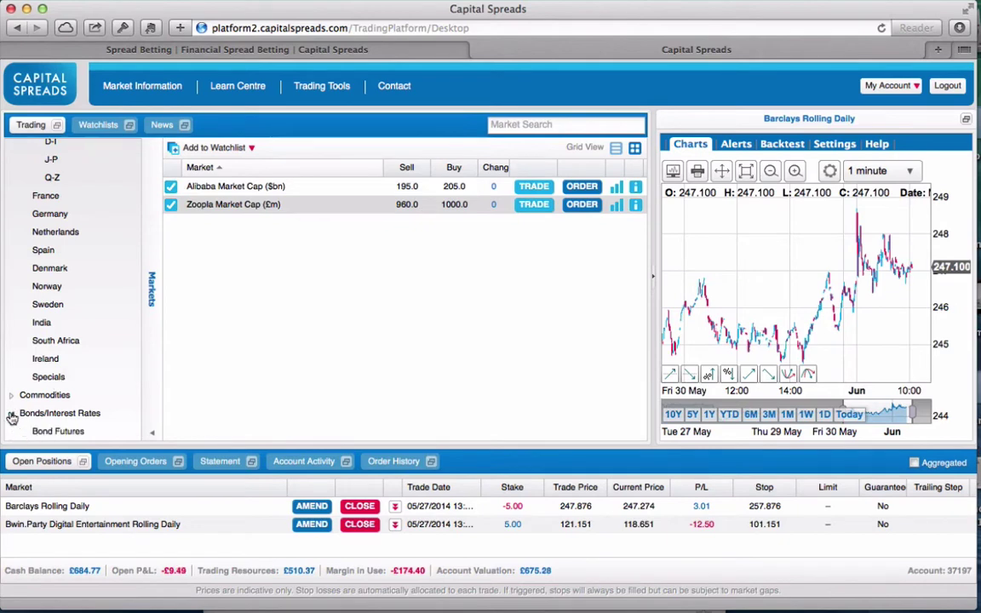
scroll(76, 410, "down", 2)
left_click(75, 405)
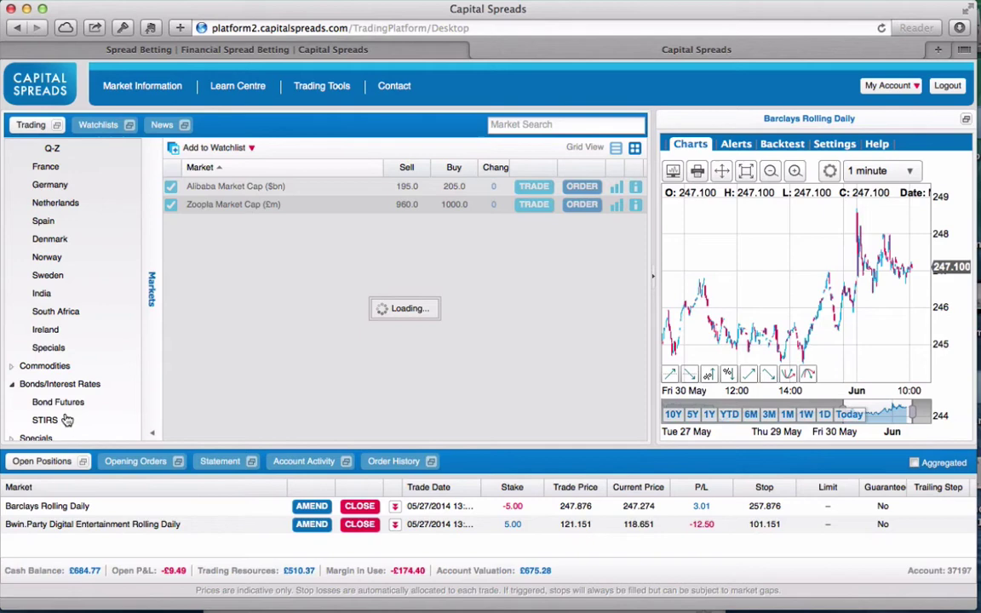
left_click(49, 366)
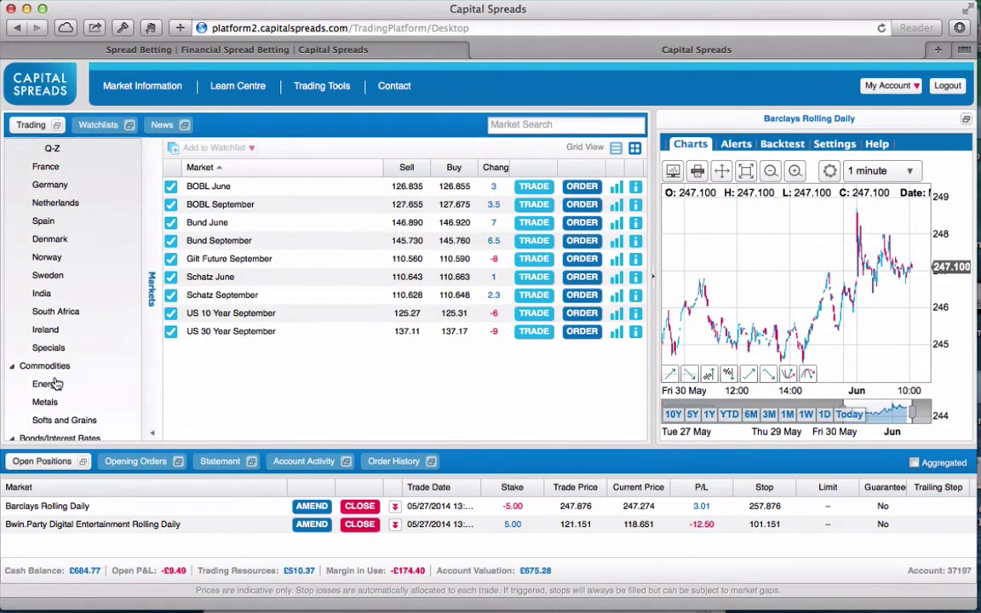
- List the Energy, Metals, and Softs and Grains commodity markets in turn, and select Cotton No2 July
left_click(55, 384)
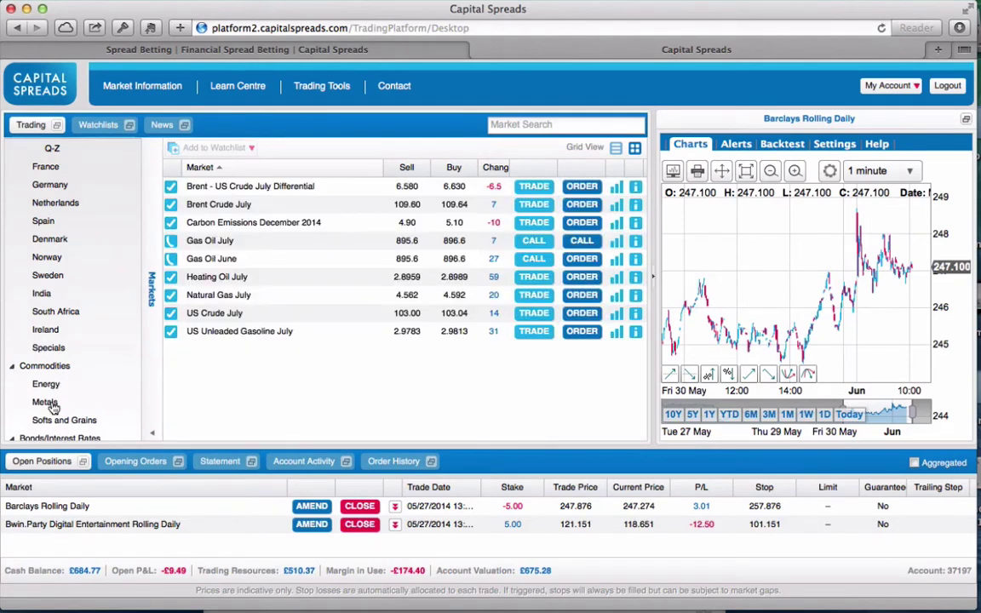
left_click(47, 402)
left_click(55, 421)
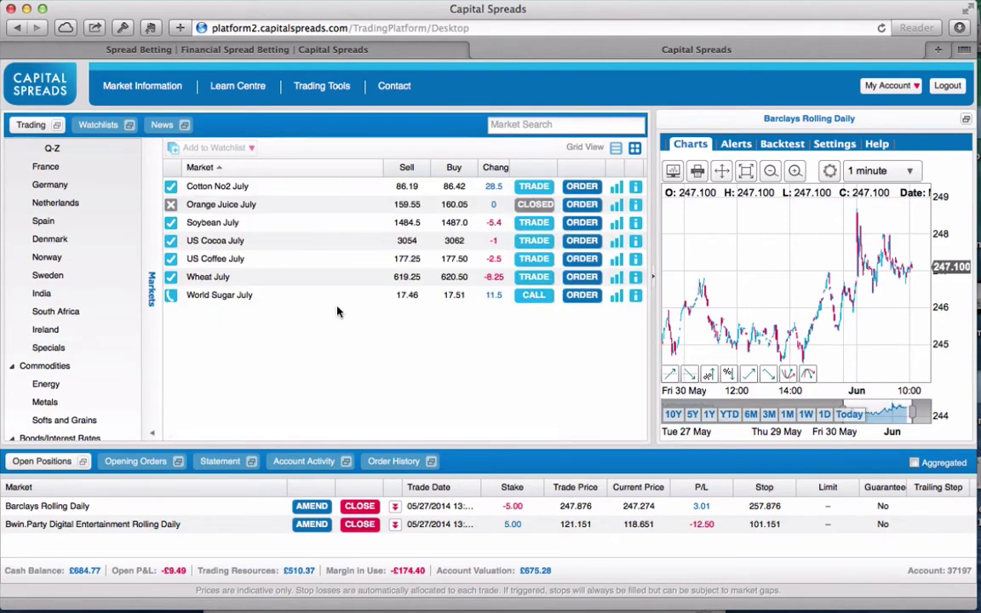
left_click(292, 189)
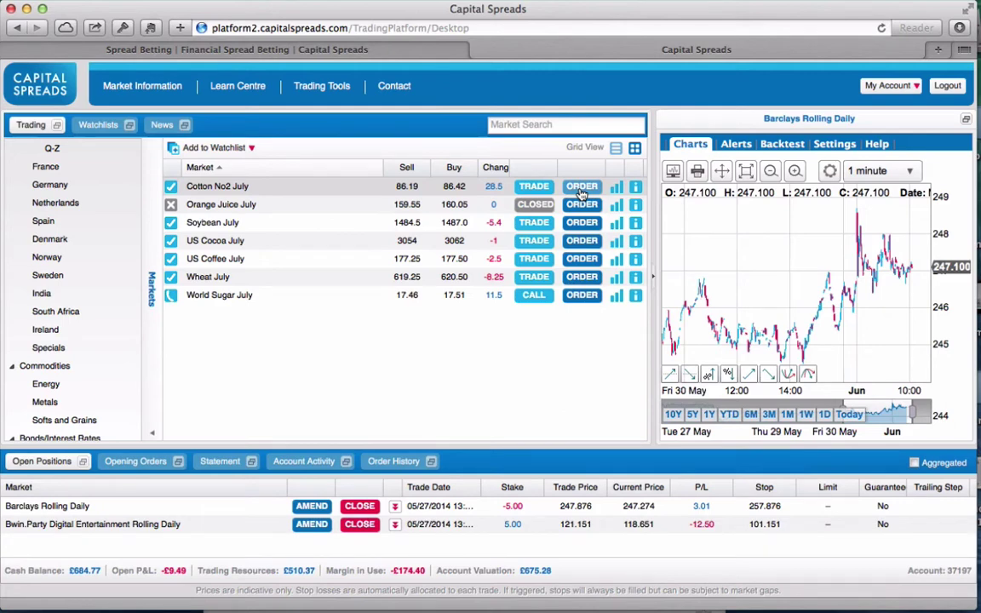
- Open a trade ticket for Cotton No2 July and set the stake to 5
left_click(534, 188)
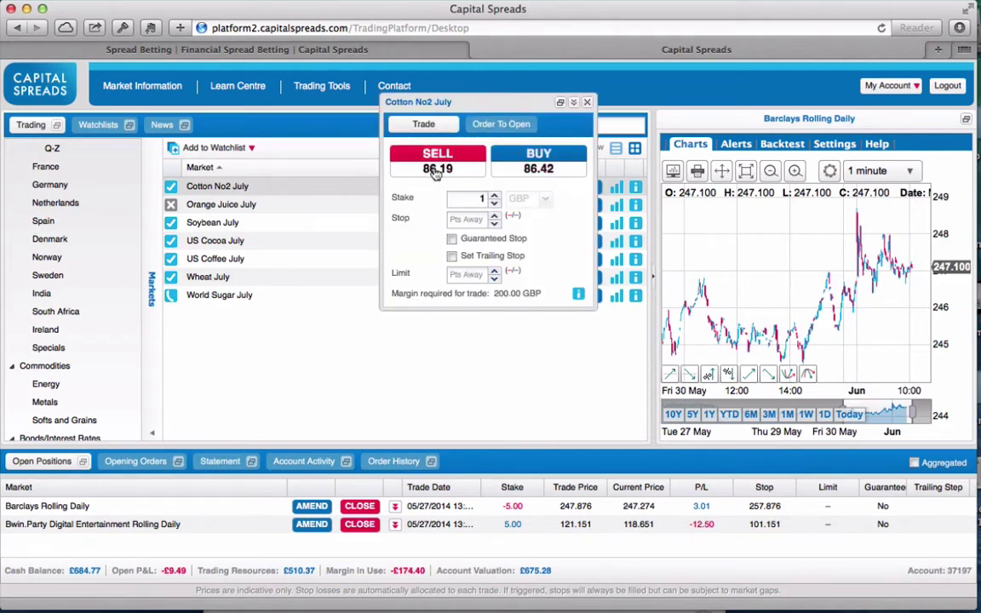
left_click(495, 195)
left_click(495, 195)
left_click(494, 197)
left_click(495, 196)
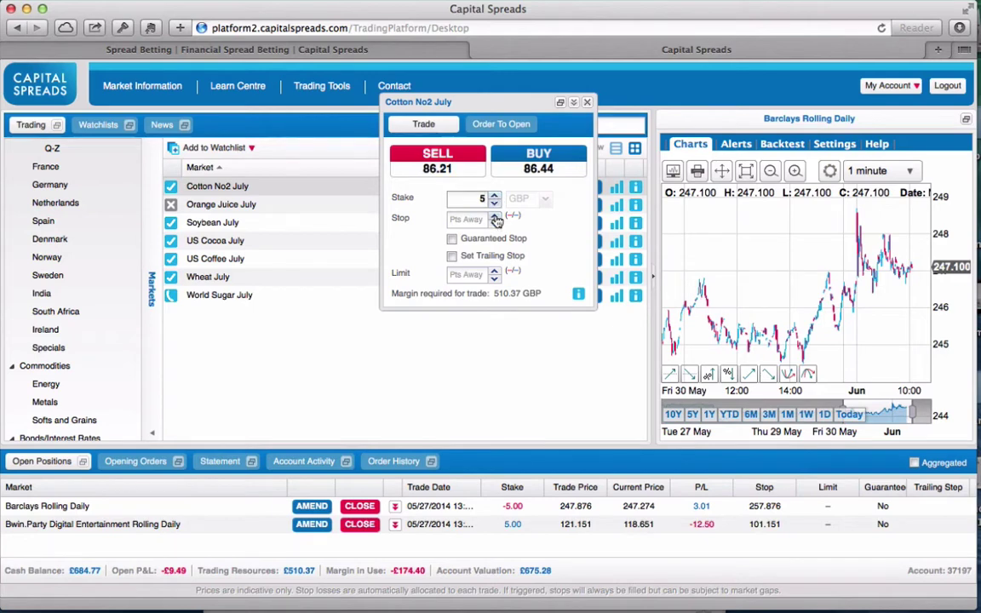
- Set the stop on the Cotton No2 July trade to 50 points away
left_click(495, 217)
left_click(494, 218)
left_click(495, 218)
left_click(495, 218)
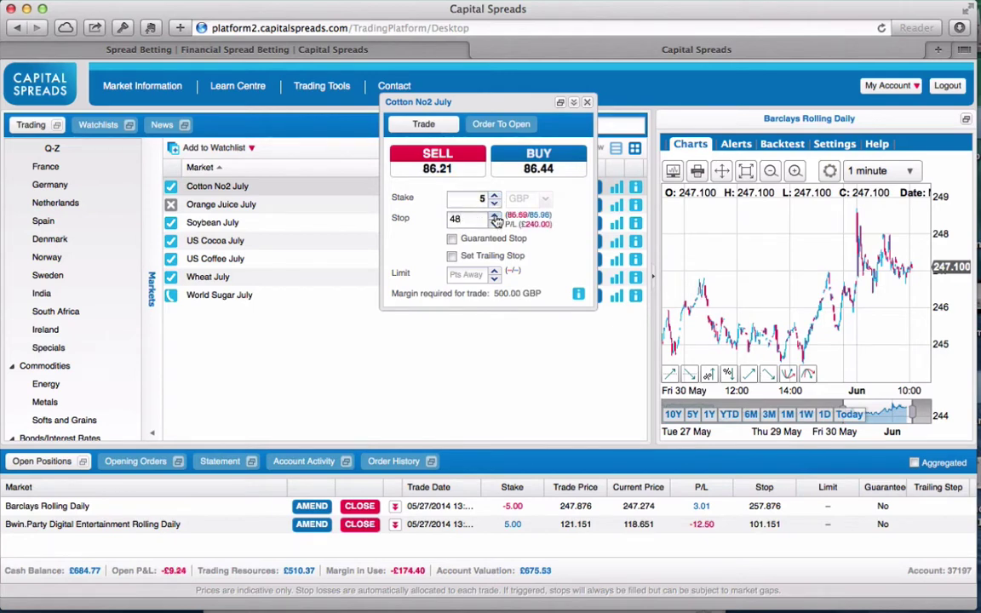
left_click(494, 218)
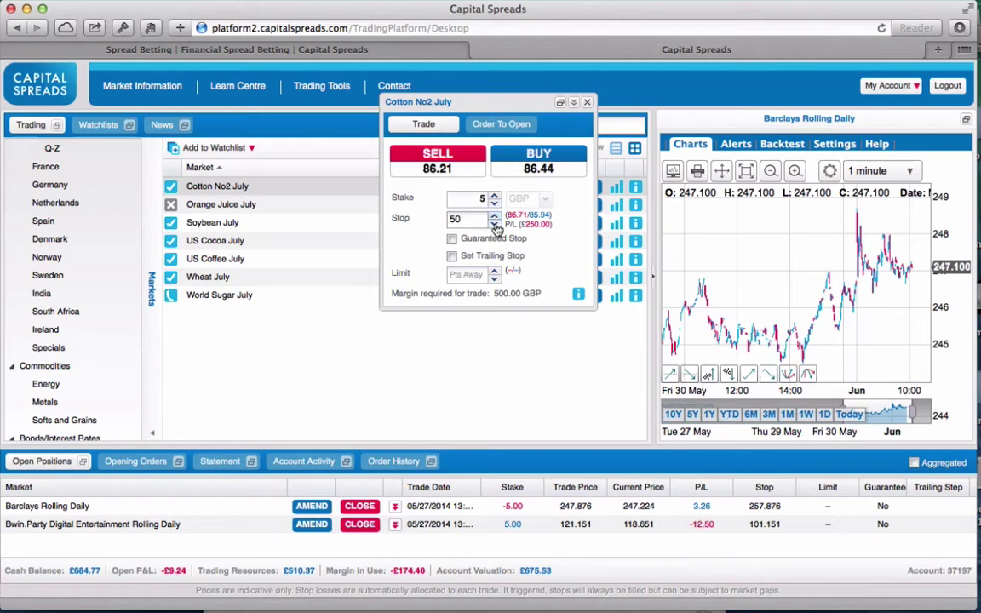
- Lower the trade's stop distance to 36 points
left_click(495, 226)
left_click(495, 226)
left_click(495, 226)
left_click(495, 227)
left_click(495, 226)
left_click(495, 227)
left_click(495, 227)
left_click(494, 227)
left_click(495, 226)
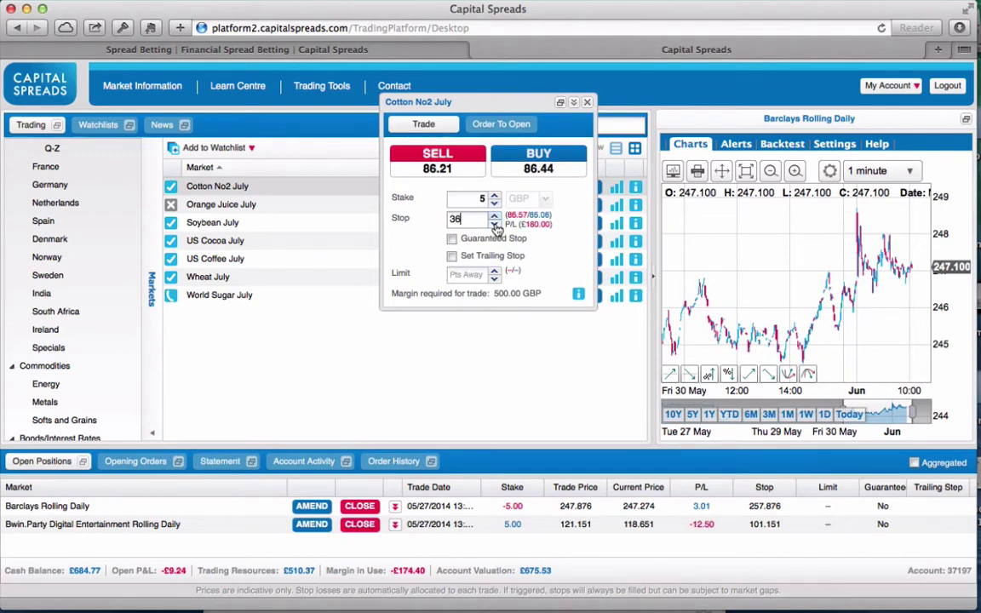
- Enable the guaranteed stop, raise the stop distance to 51 points and reduce it to 50
left_click(452, 240)
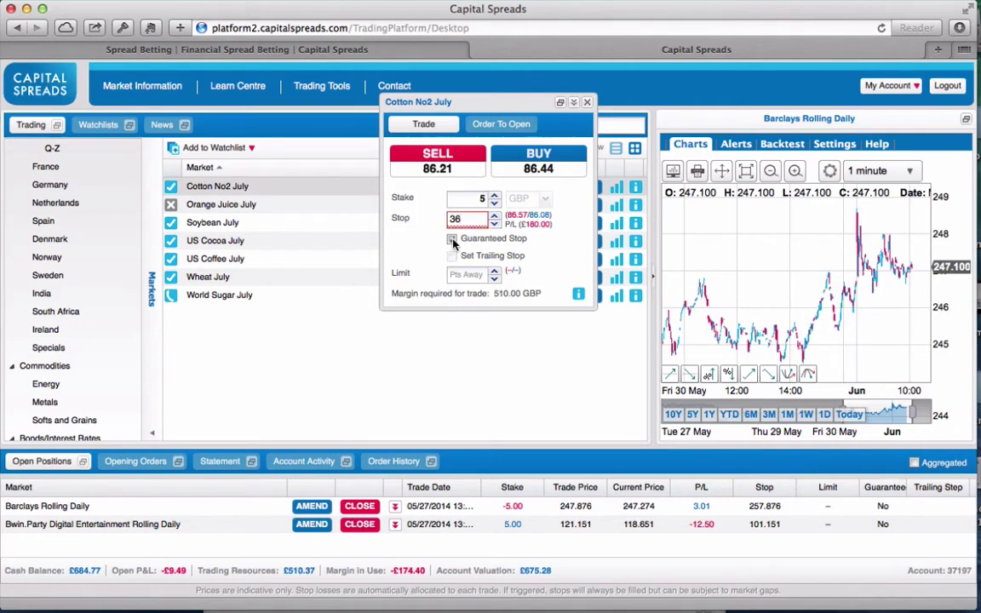
left_click(496, 215)
left_click(495, 215)
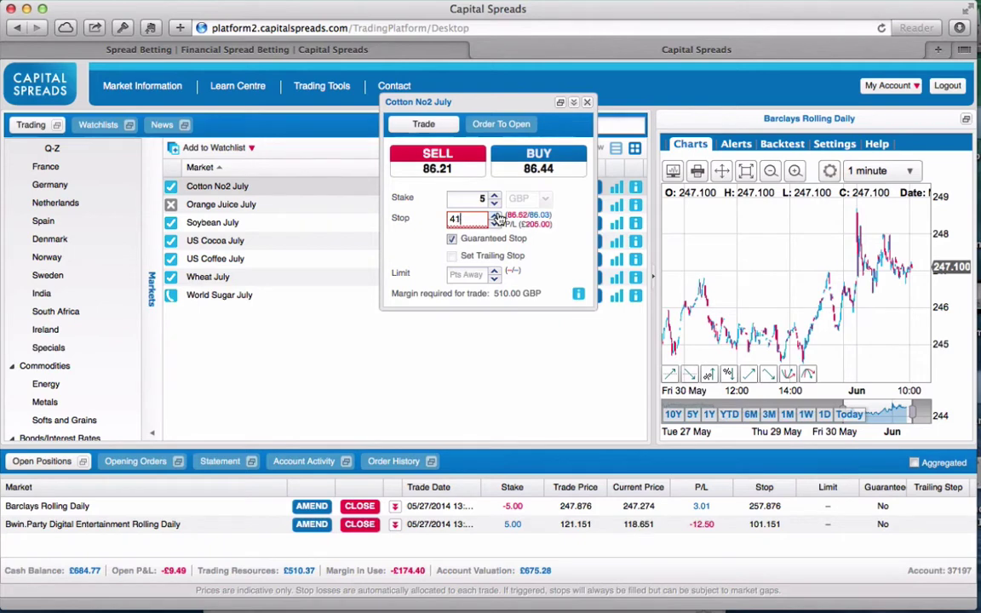
left_click(496, 215)
left_click(496, 215)
left_click(496, 215)
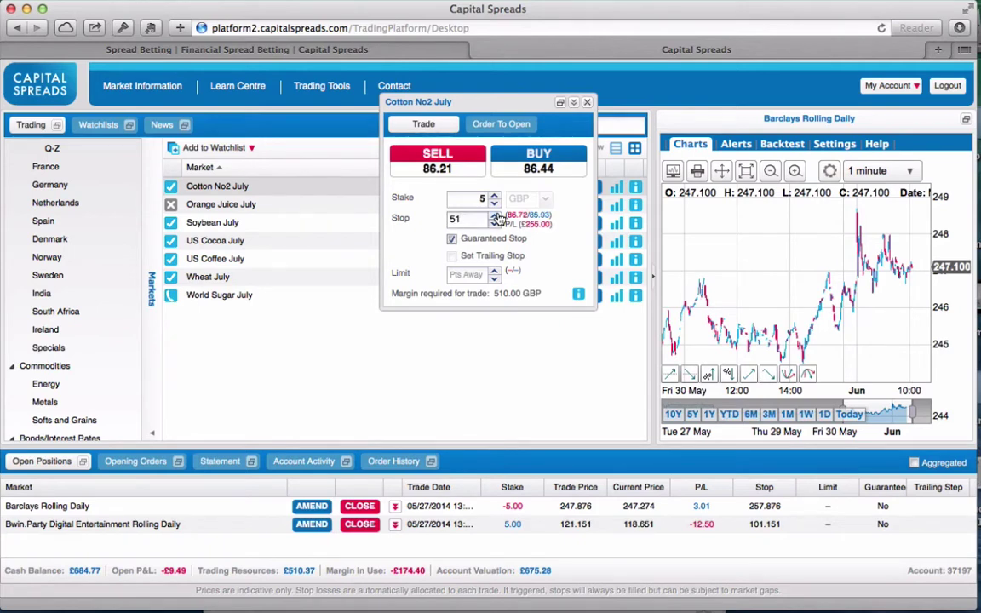
left_click(495, 221)
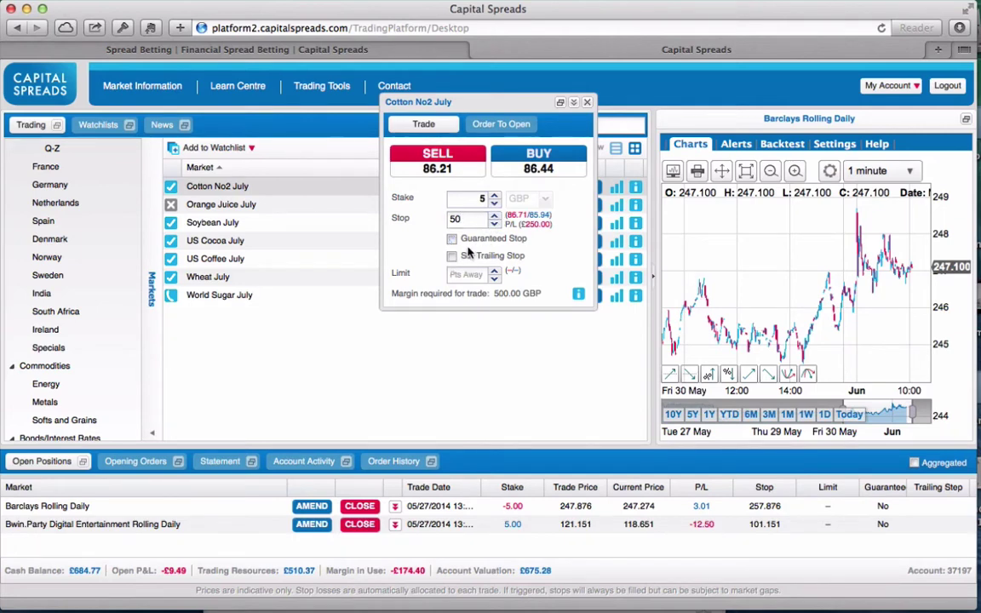
- Replace the guaranteed stop with a trailing stop, and close the ticket without placing the trade
left_click(452, 239)
left_click(452, 255)
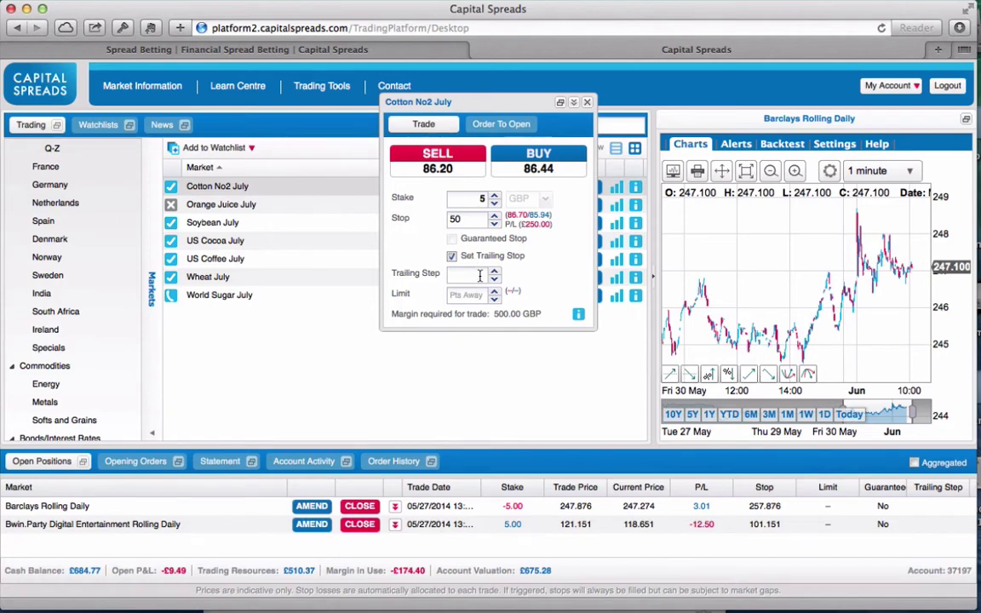
left_click(586, 102)
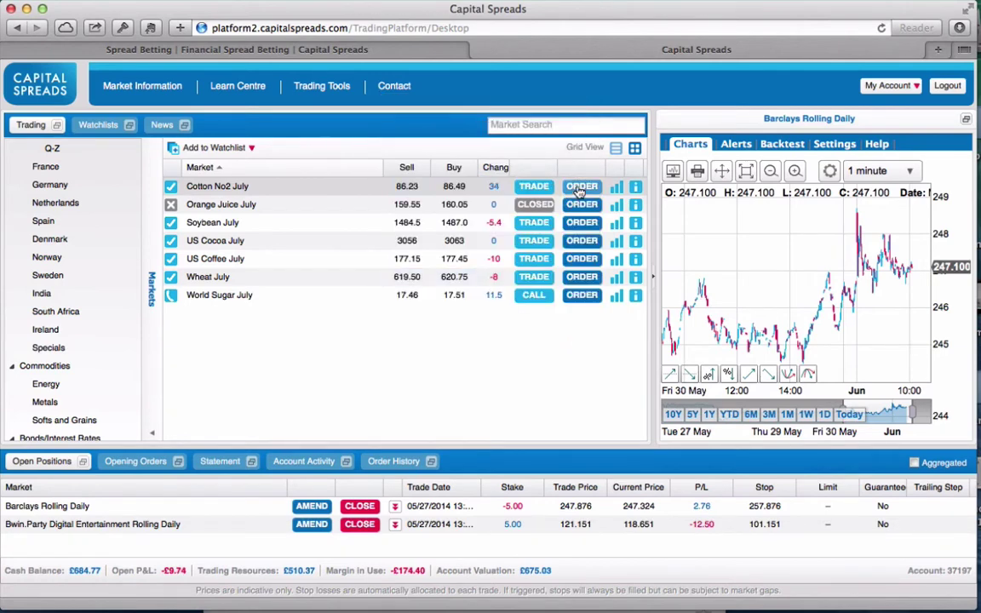
- Open an order ticket for Cotton No2 July, reposition it lower, and choose Buy as the direction
left_click(579, 189)
left_click_drag(519, 127, 519, 147)
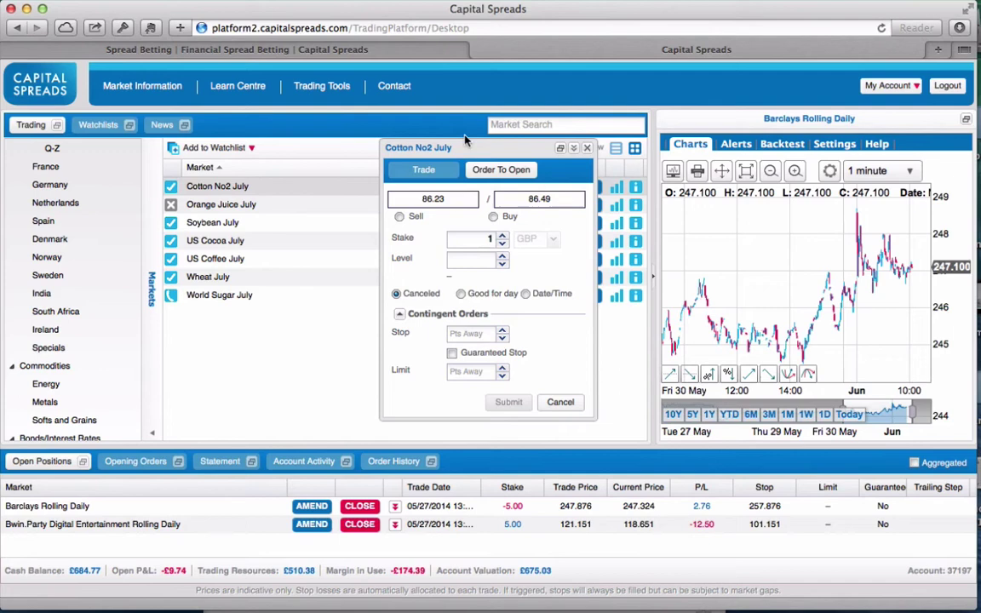
left_click_drag(502, 148, 501, 193)
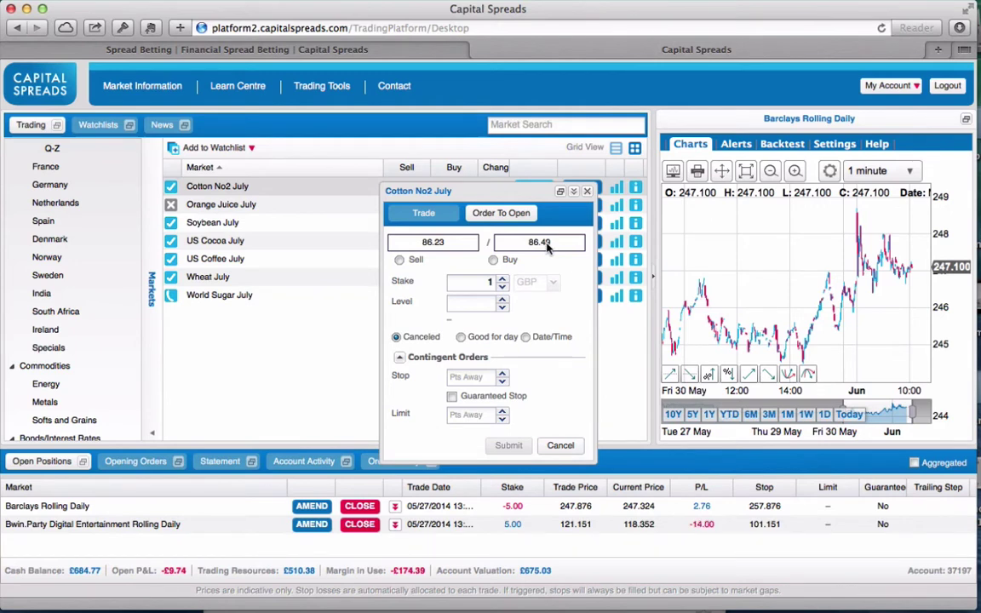
left_click(505, 261)
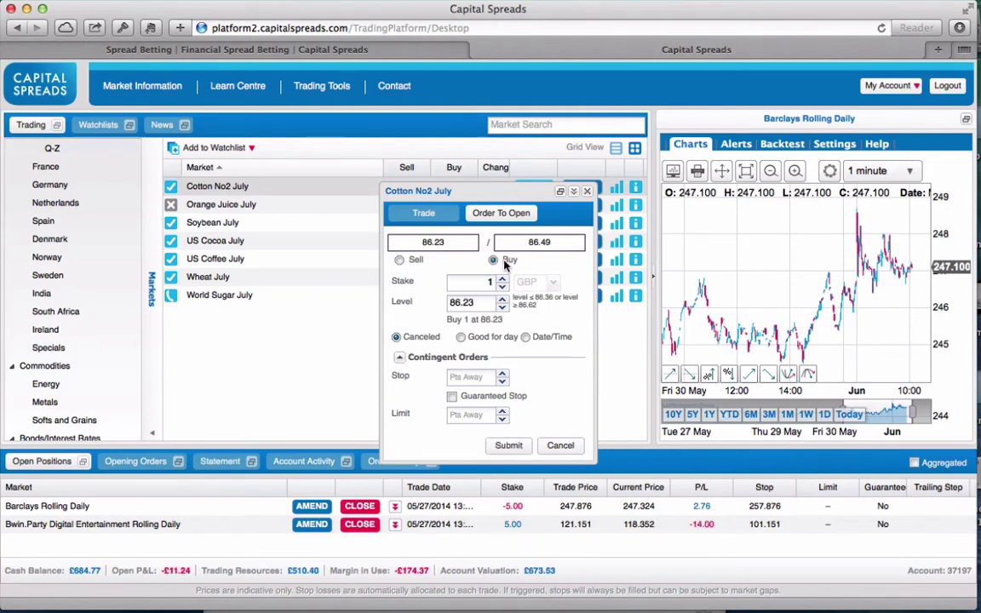
- Set the level of the Cotton No2 July buy order to 80
left_click(501, 306)
left_click(501, 307)
left_click(502, 307)
left_click(502, 308)
double_click(477, 303)
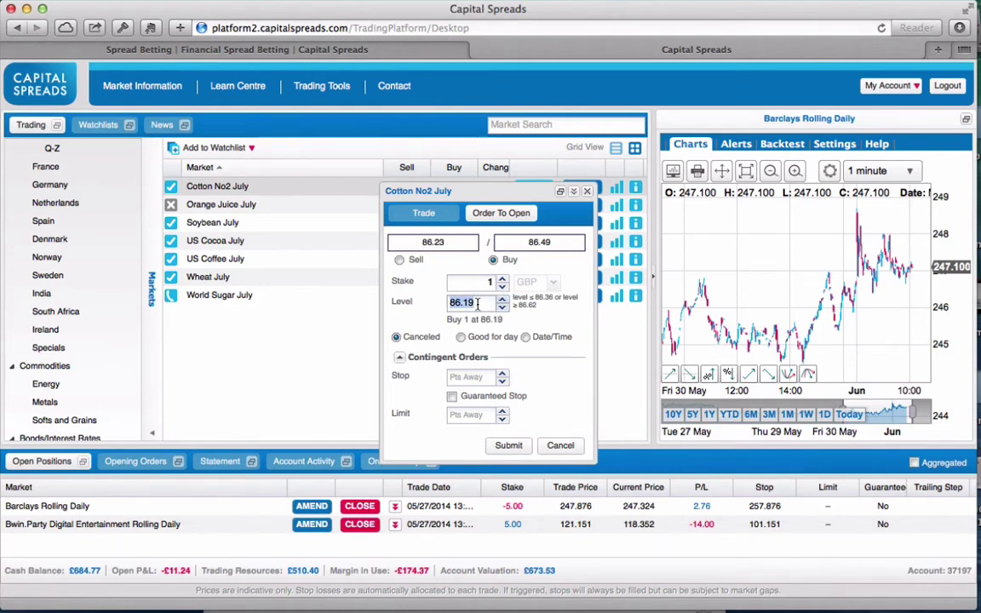
type("80")
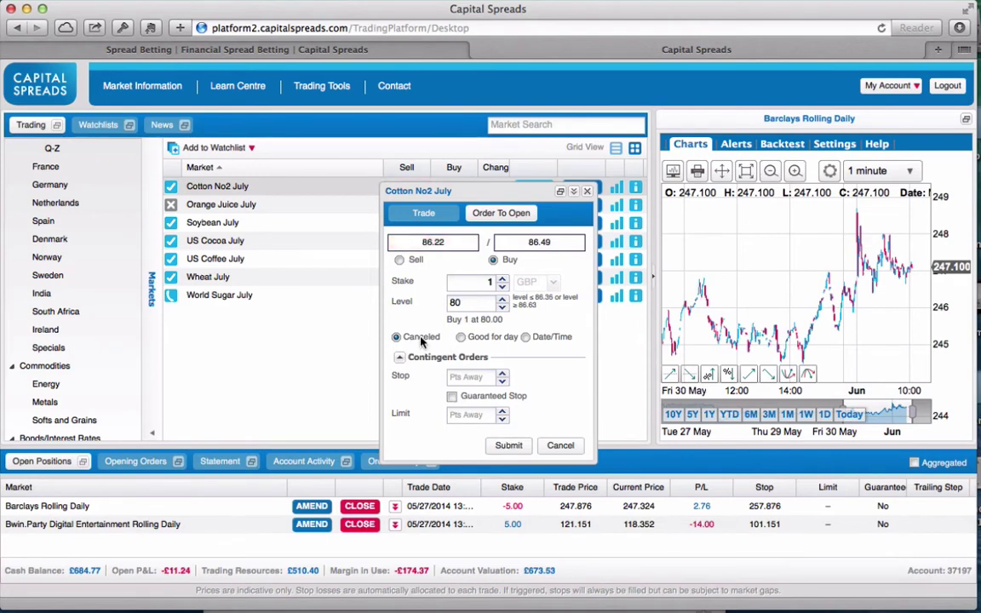
- Give the order a Date/Time expiry of 6/12/2014 at 10:13, and close the ticket without submitting it
left_click(488, 338)
left_click(551, 338)
left_click(502, 359)
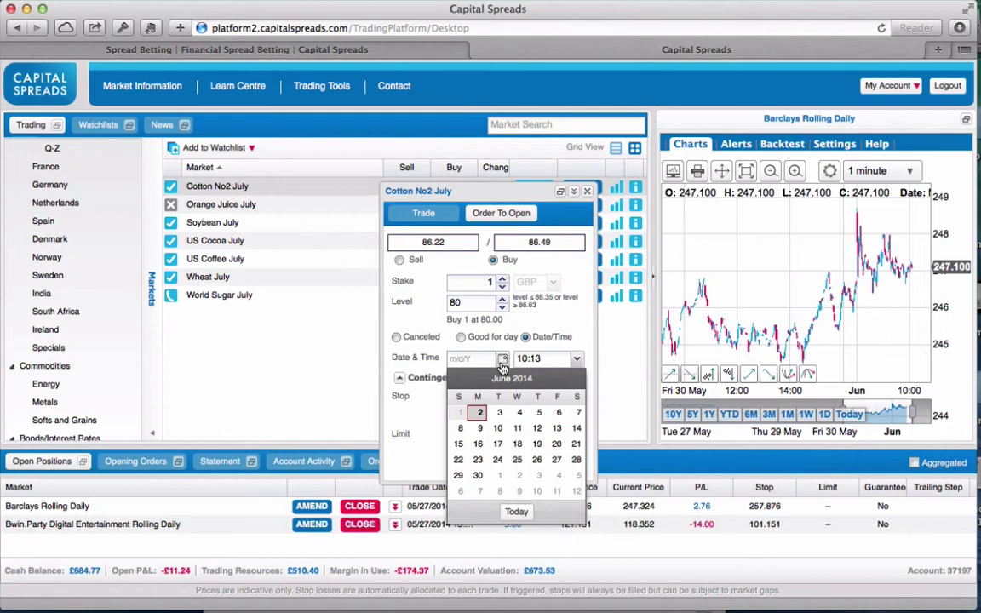
left_click(536, 427)
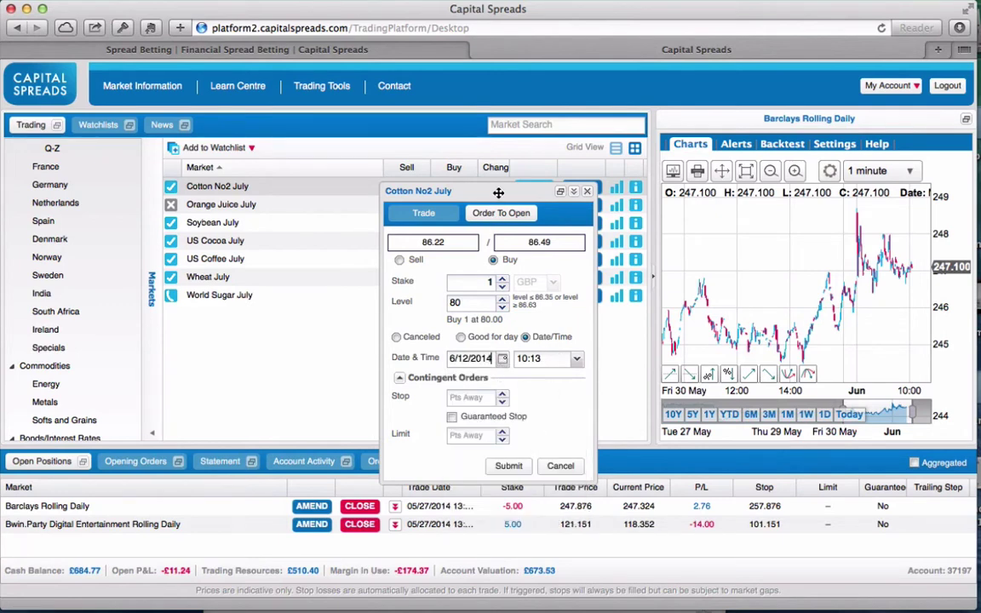
left_click(587, 190)
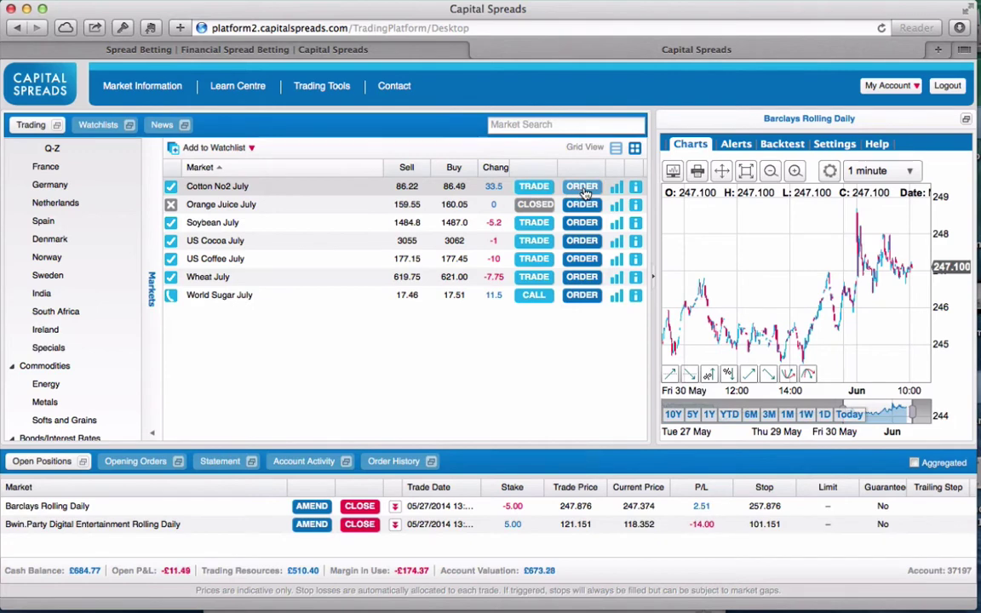
- Review the market information for Cotton No2 July, including its stakes, margin requirement and guaranteed stop details, and close it
left_click(635, 189)
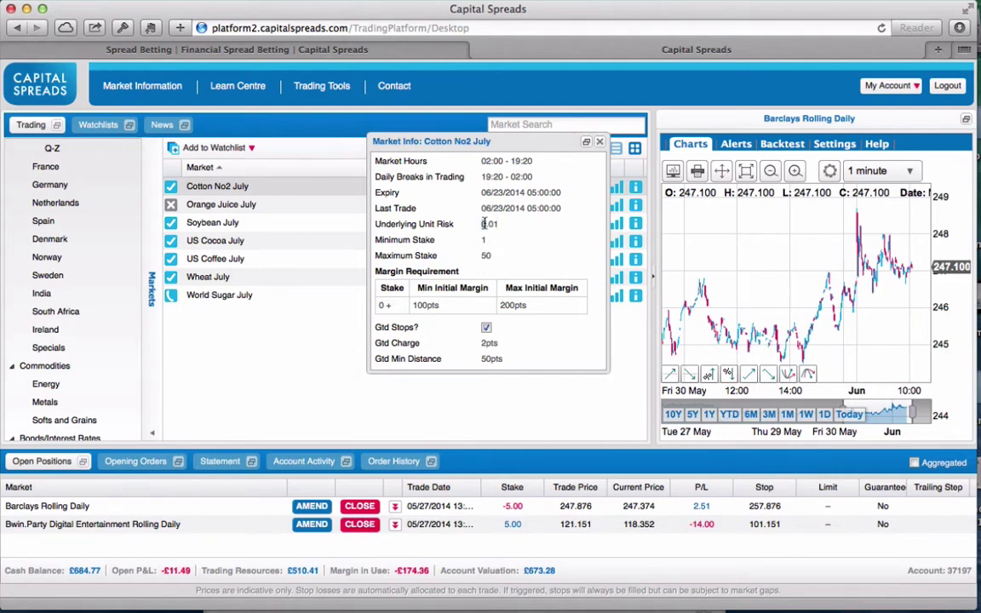
left_click_drag(434, 139, 410, 145)
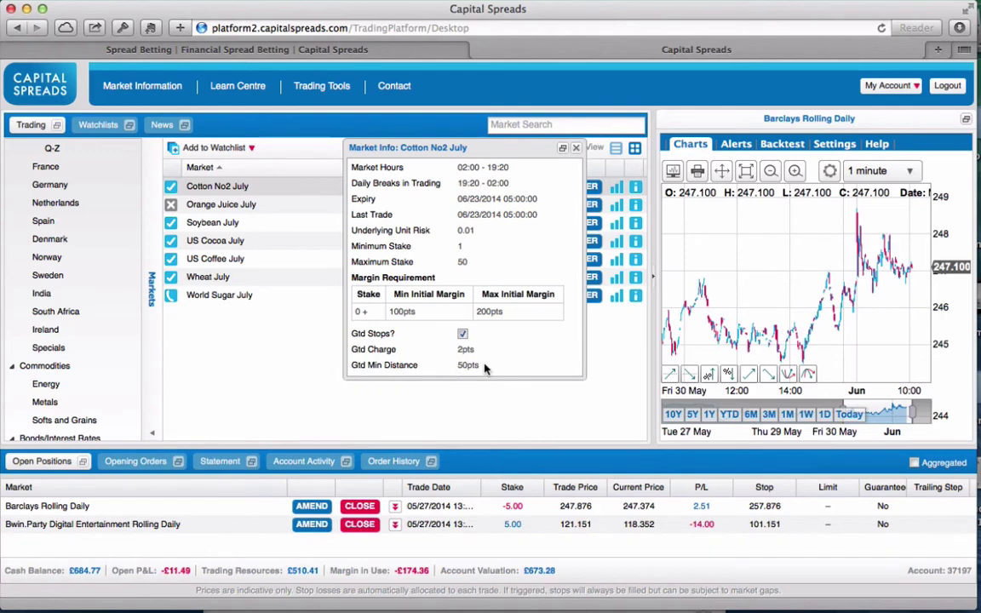
left_click(575, 148)
- Load the Cotton No2 July price chart and detach it into its own browser tab
left_click(617, 187)
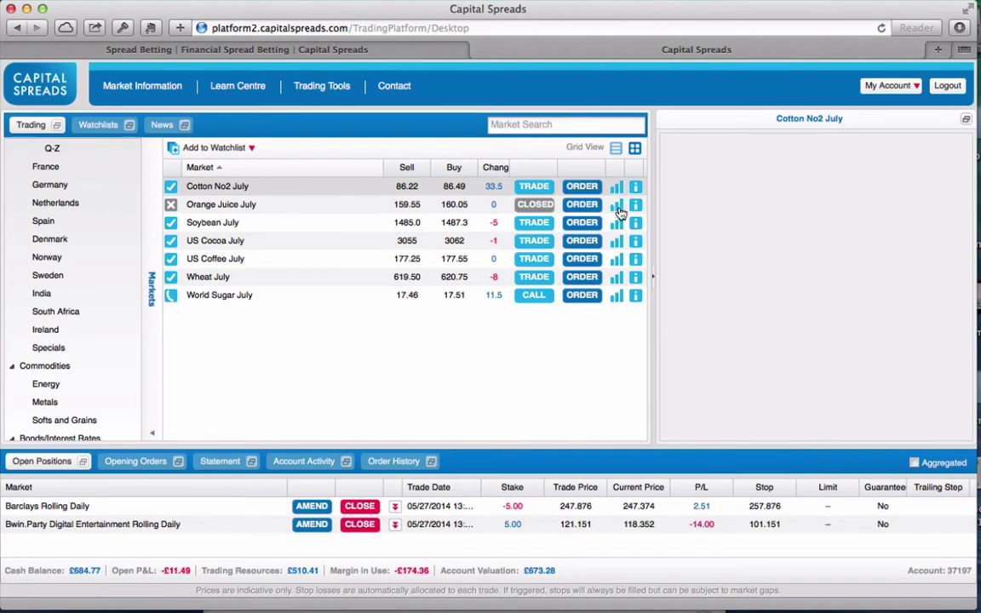
left_click(617, 189)
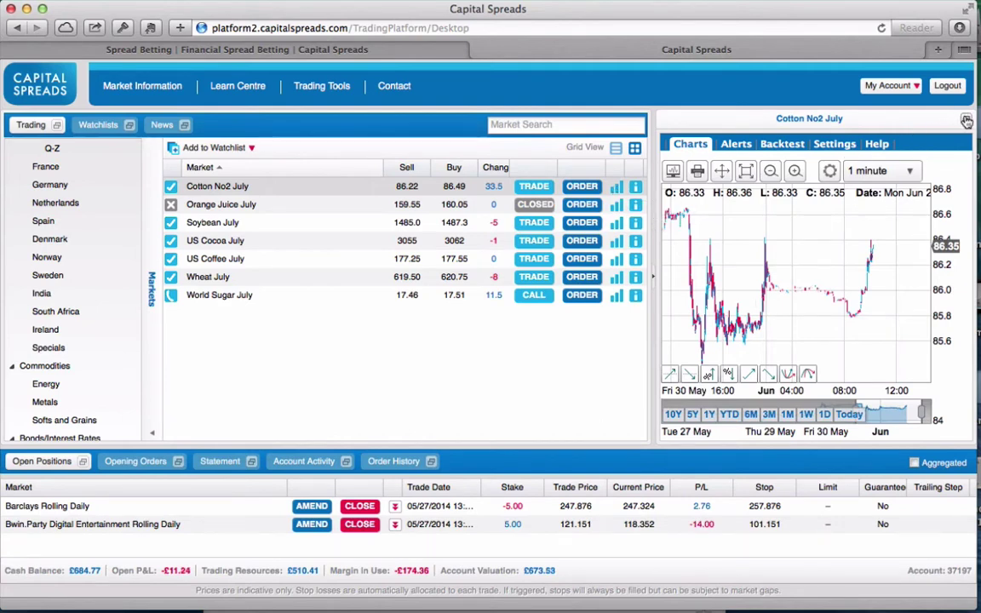
left_click(967, 121)
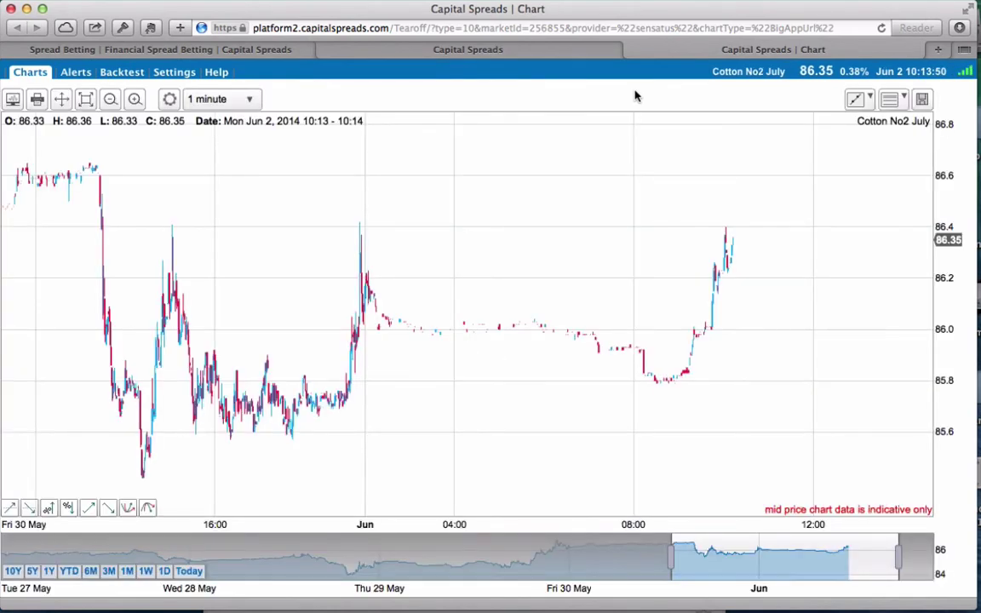
- Show the Cotton No2 July chart at 30-minute and 1-day intervals, and adjust the displayed date range
left_click(239, 101)
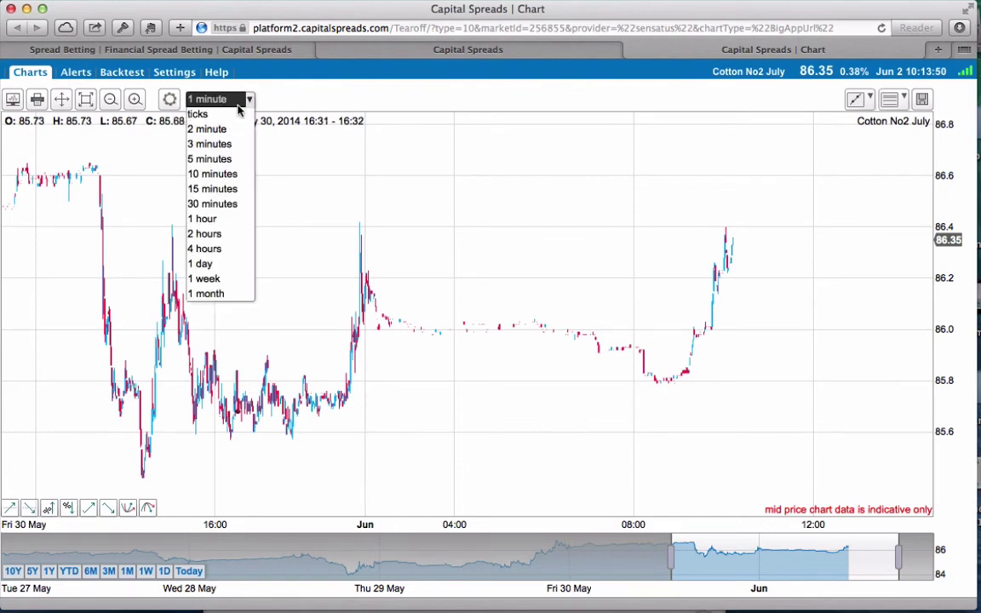
left_click(237, 203)
left_click(249, 101)
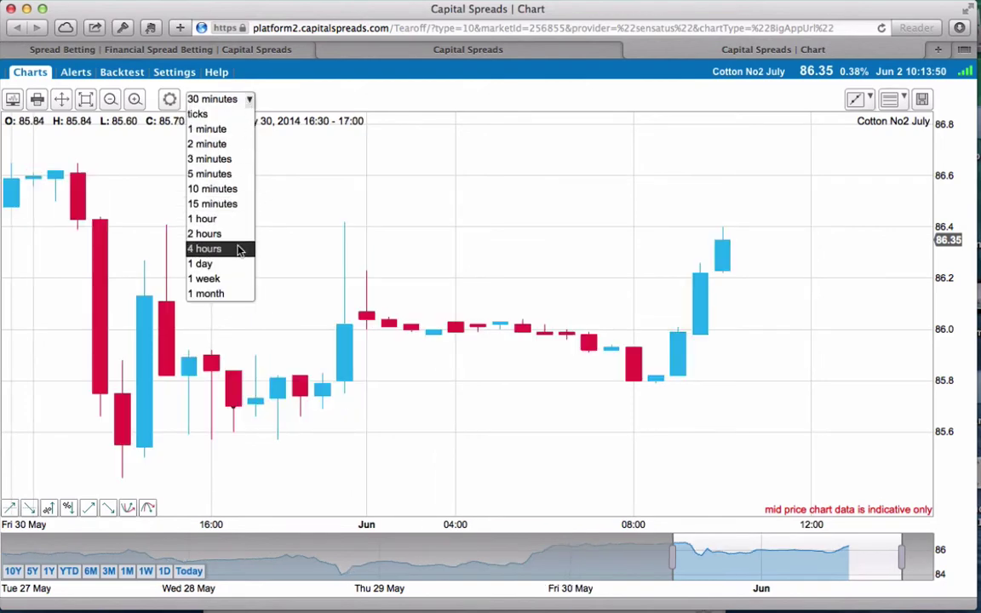
left_click(244, 263)
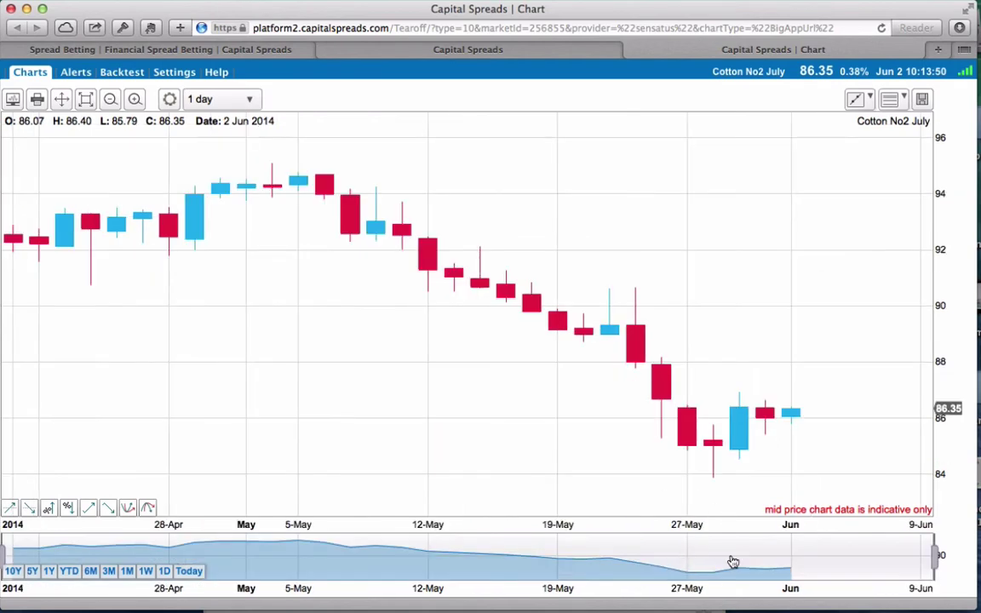
left_click_drag(933, 562, 494, 566)
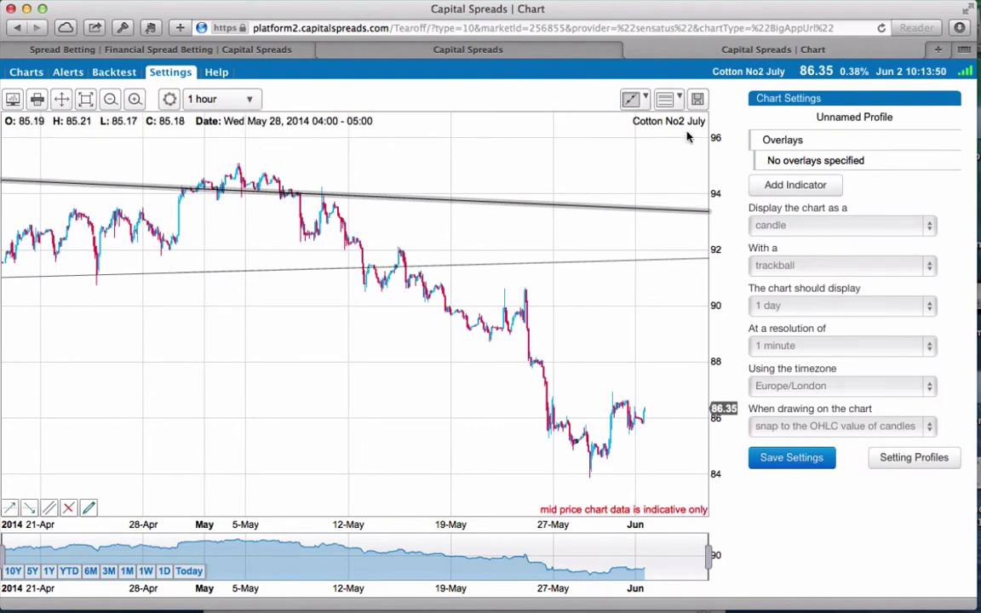
- Search the chart indicators for "mac" and add the MACD (MACD) indicator to the Cotton No2 July chart
left_click(813, 186)
left_click(698, 210)
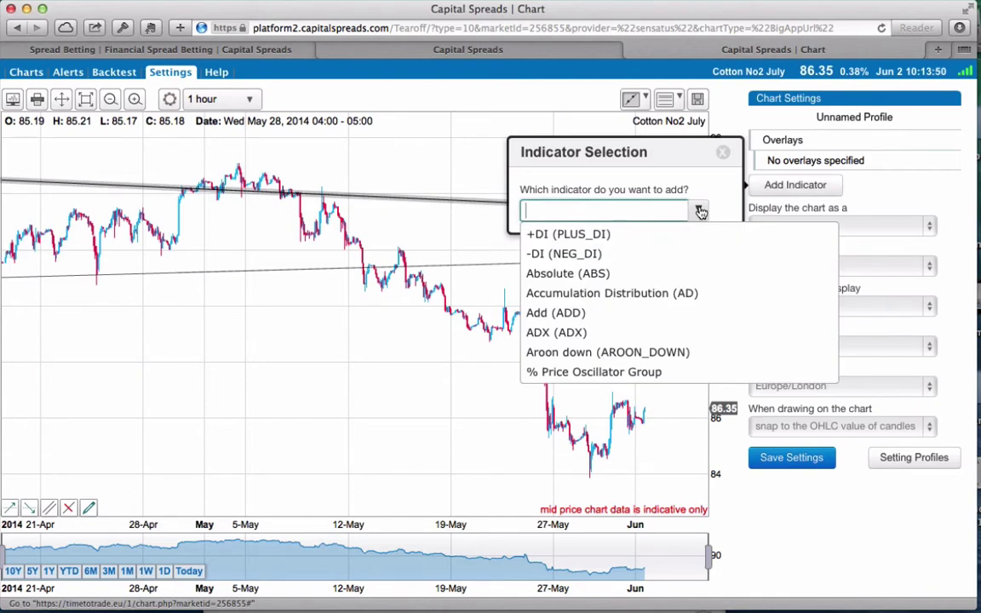
scroll(626, 285, "down", 1)
left_click(624, 210)
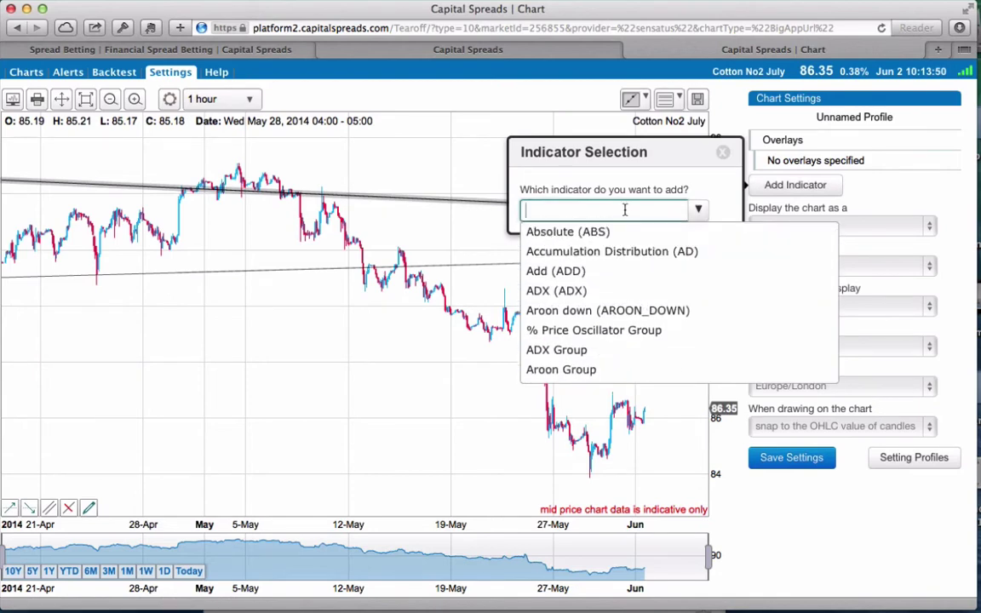
type("mac")
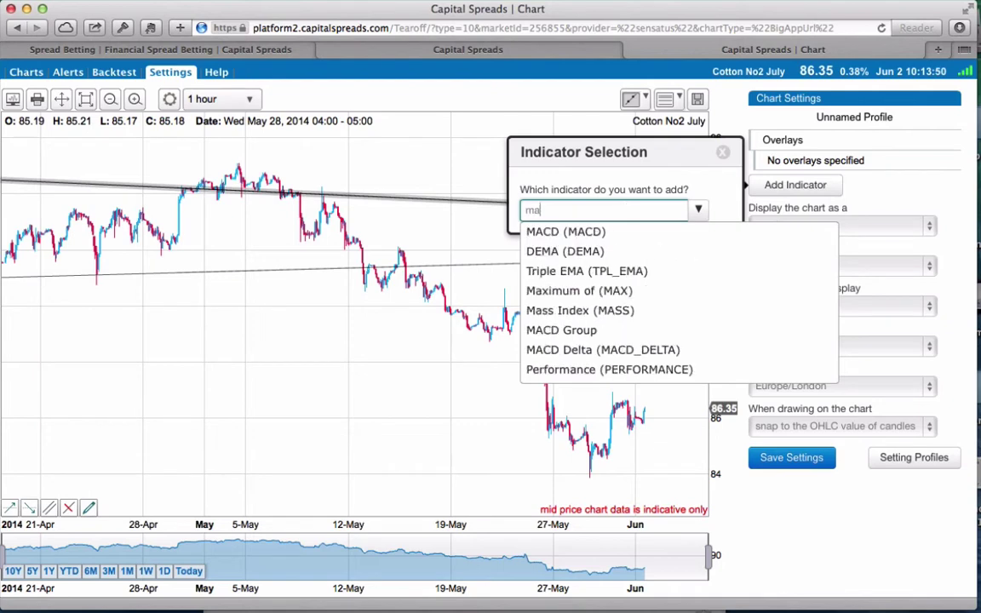
left_click(626, 238)
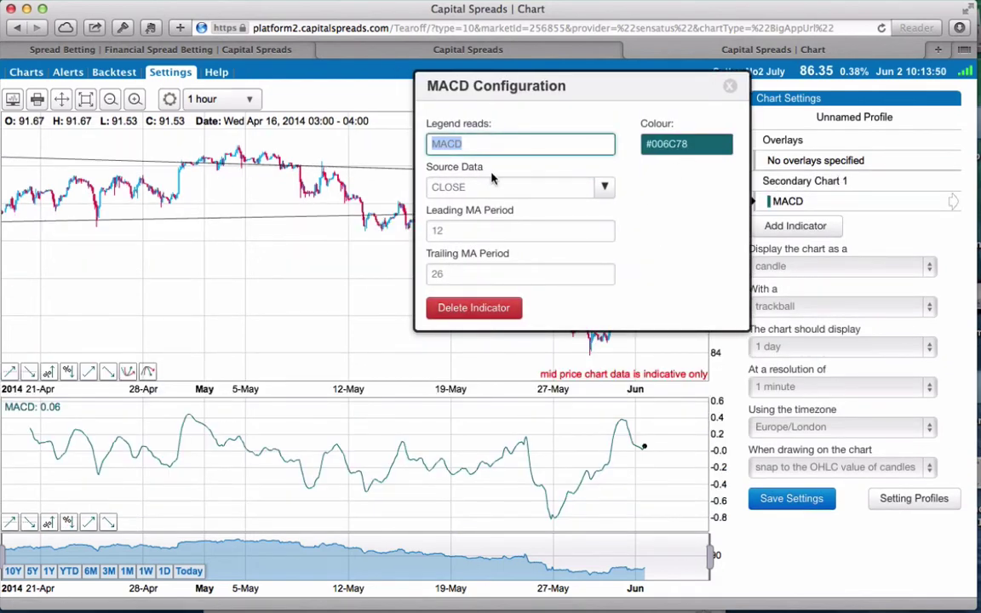
- Change the MACD indicator's line colour to dark blue #000d78, then recheck its configuration and close it
left_click(691, 152)
left_click(786, 185)
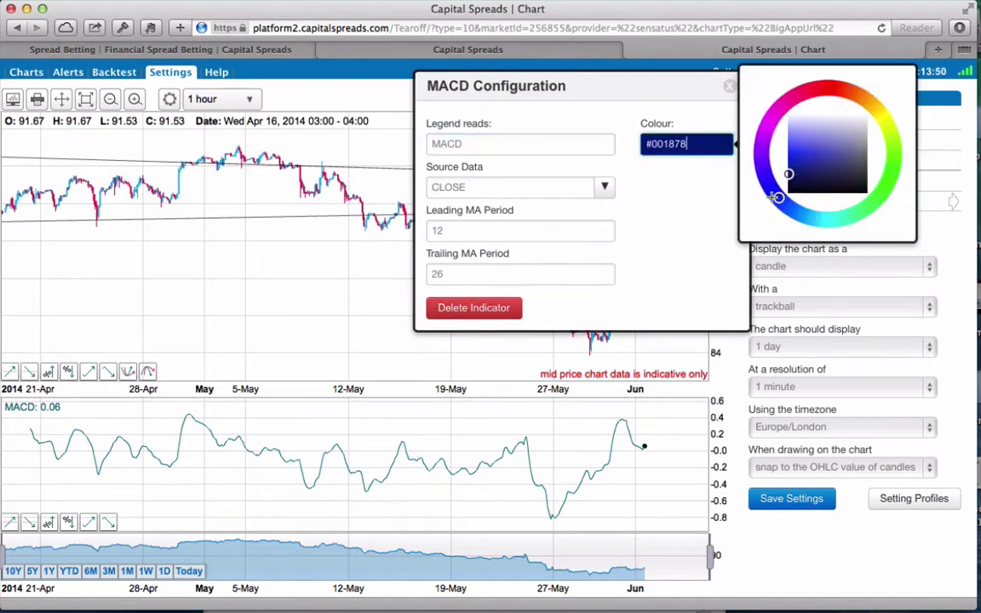
left_click(613, 198)
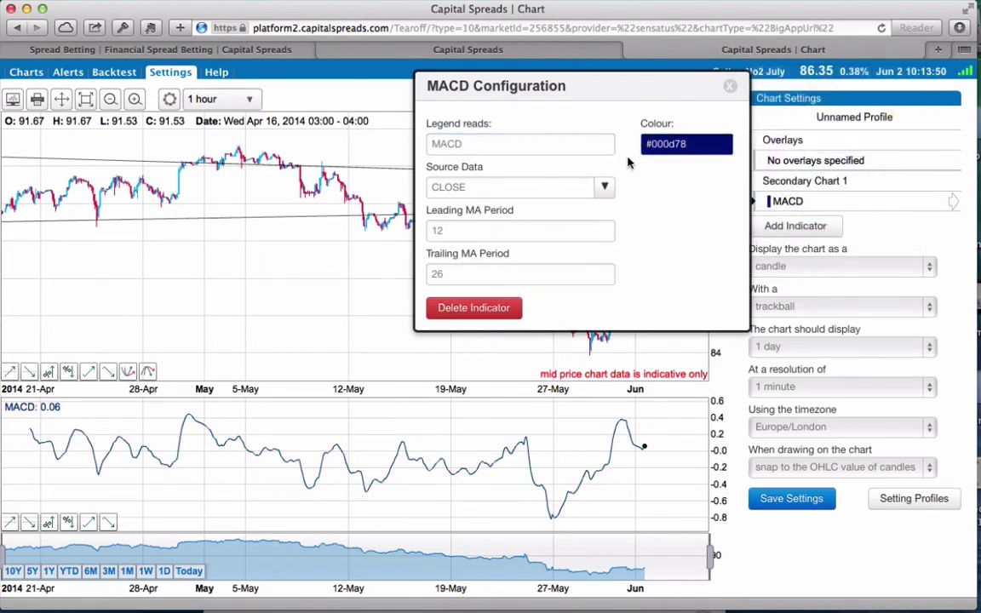
left_click_drag(674, 88, 662, 101)
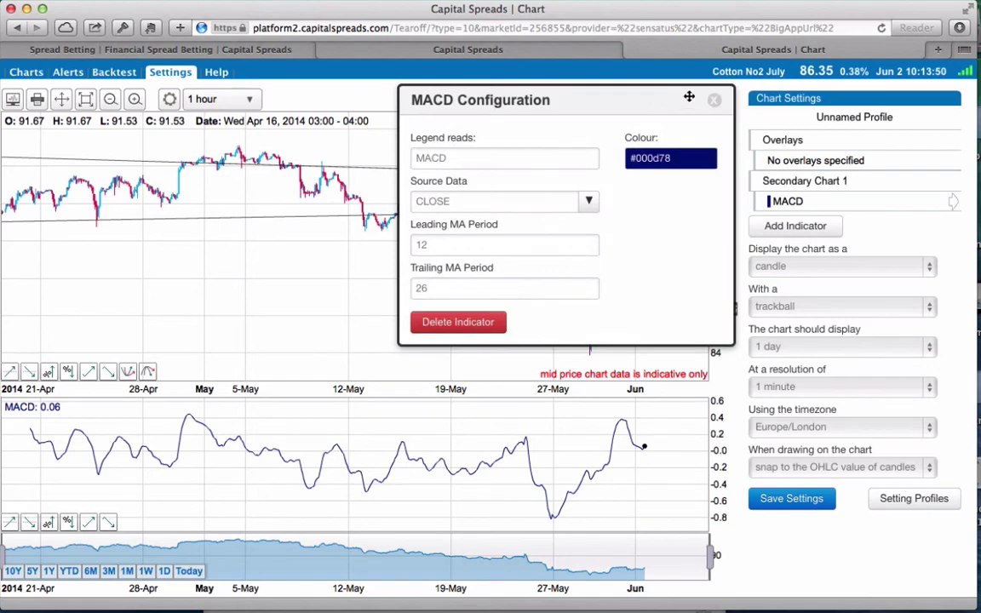
left_click(712, 99)
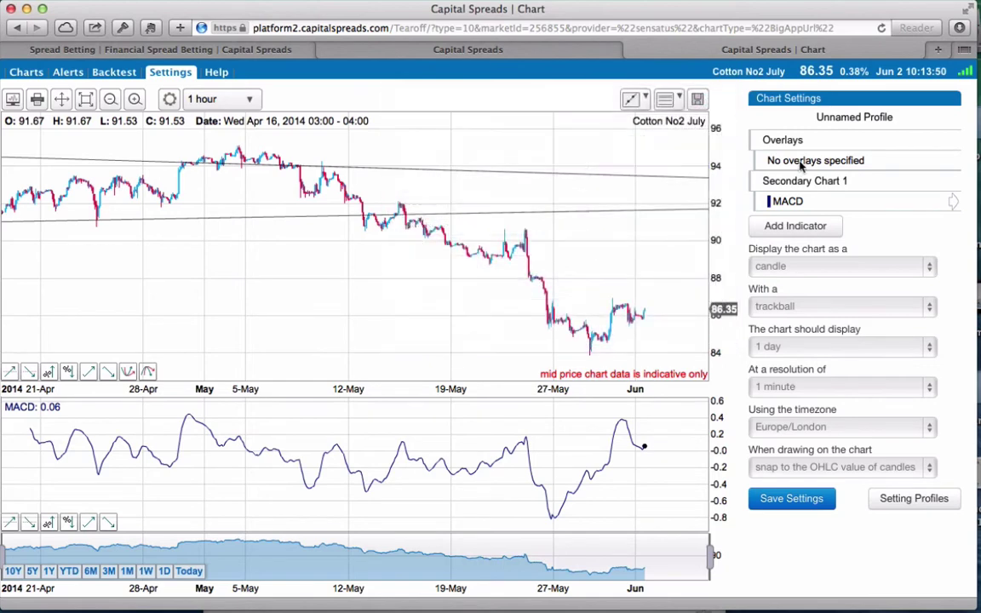
left_click(817, 201)
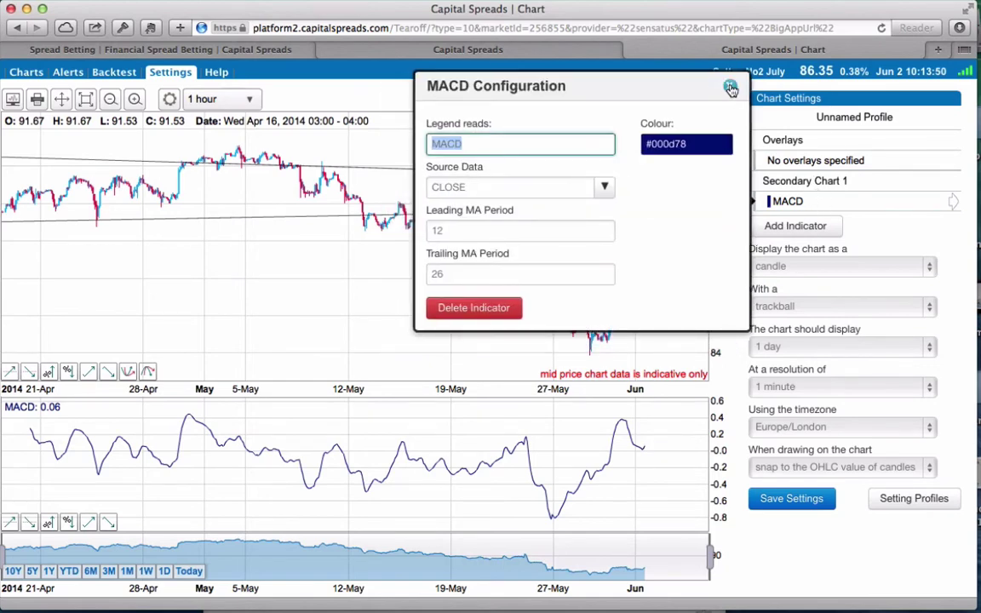
left_click(729, 88)
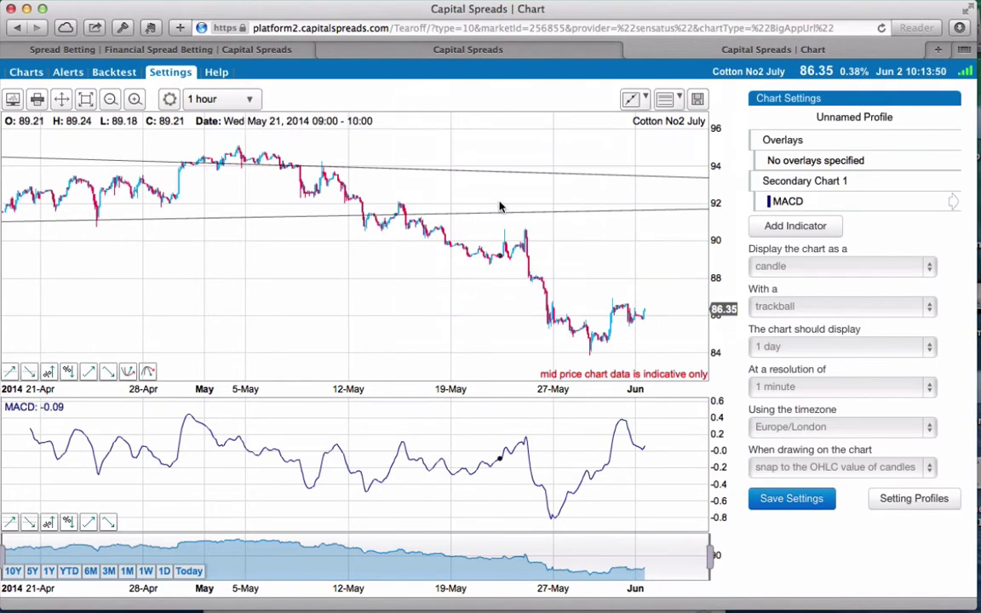
left_click_drag(815, 206, 763, 195)
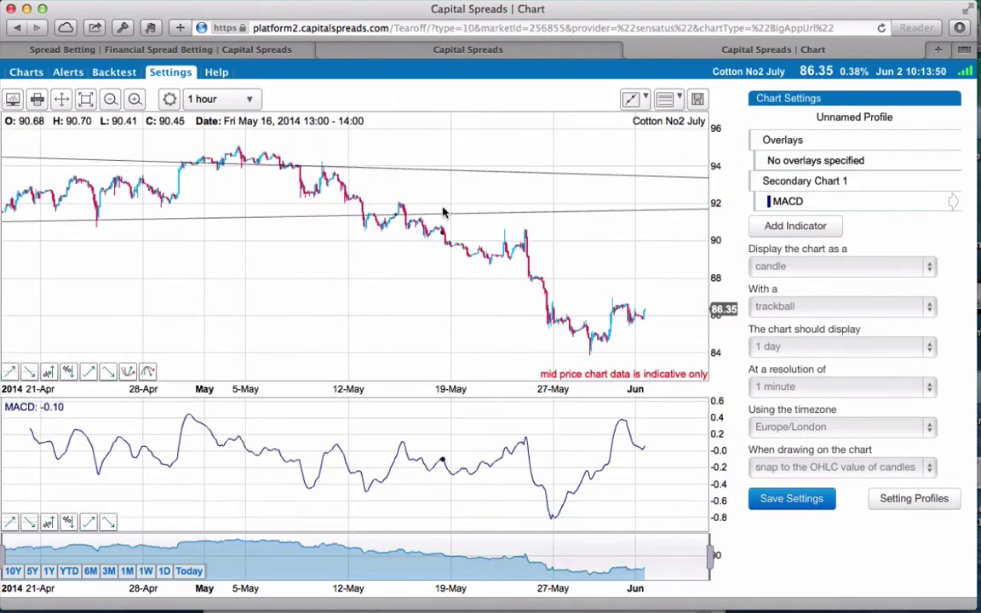
- Try the ohlc display style in the chart settings and return it to candle
left_click(821, 268)
left_click(824, 286)
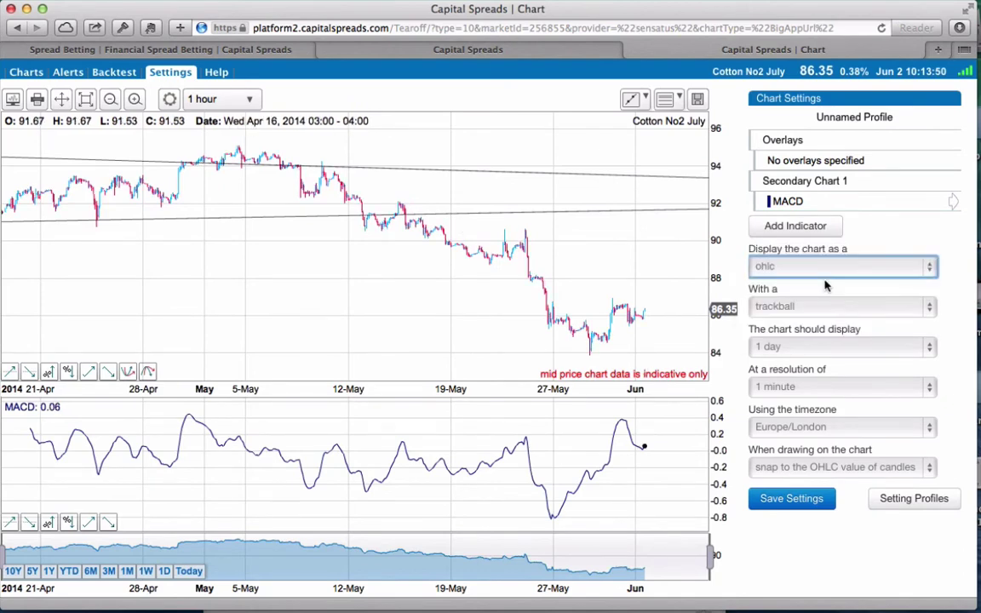
left_click(830, 267)
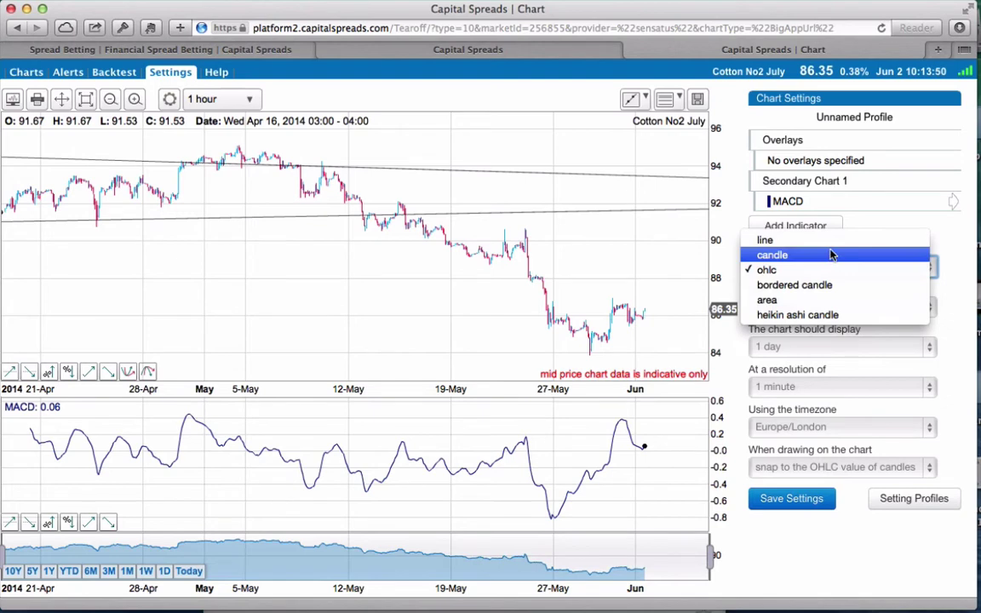
left_click(832, 255)
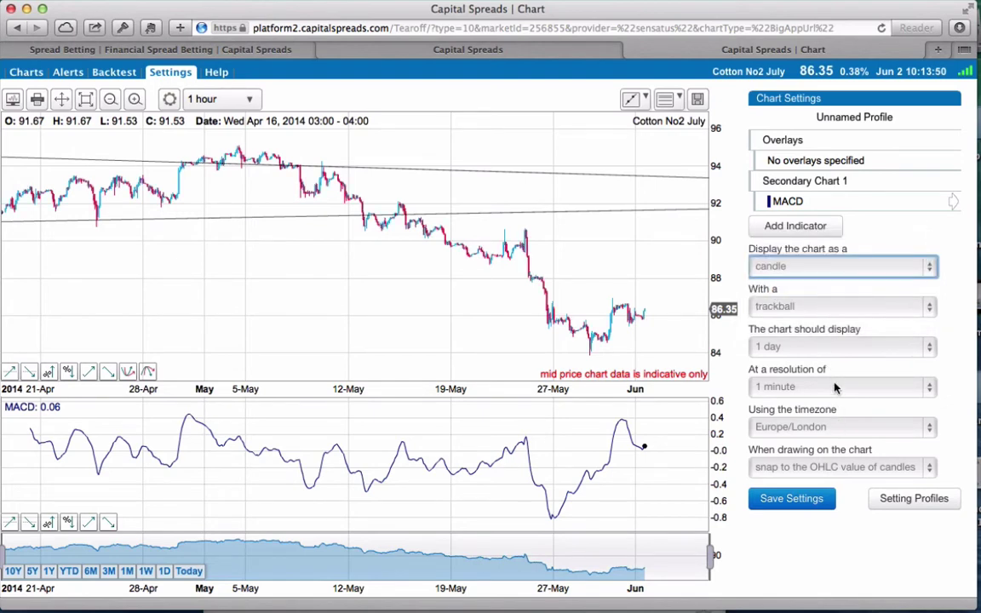
- Set the chart resolution to 10 minutes in the chart settings and save them
left_click(770, 388)
left_click(840, 458)
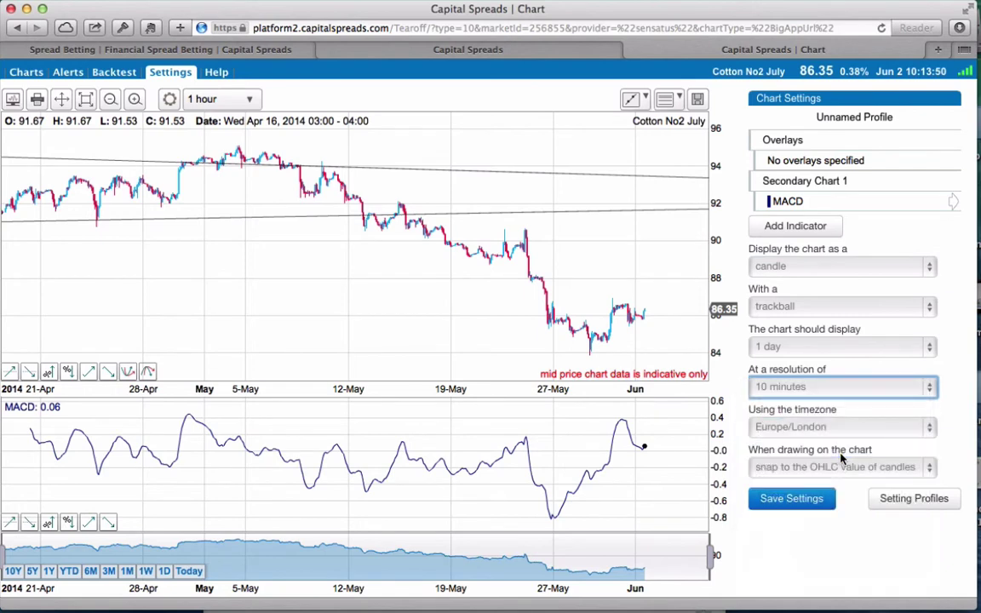
left_click(798, 501)
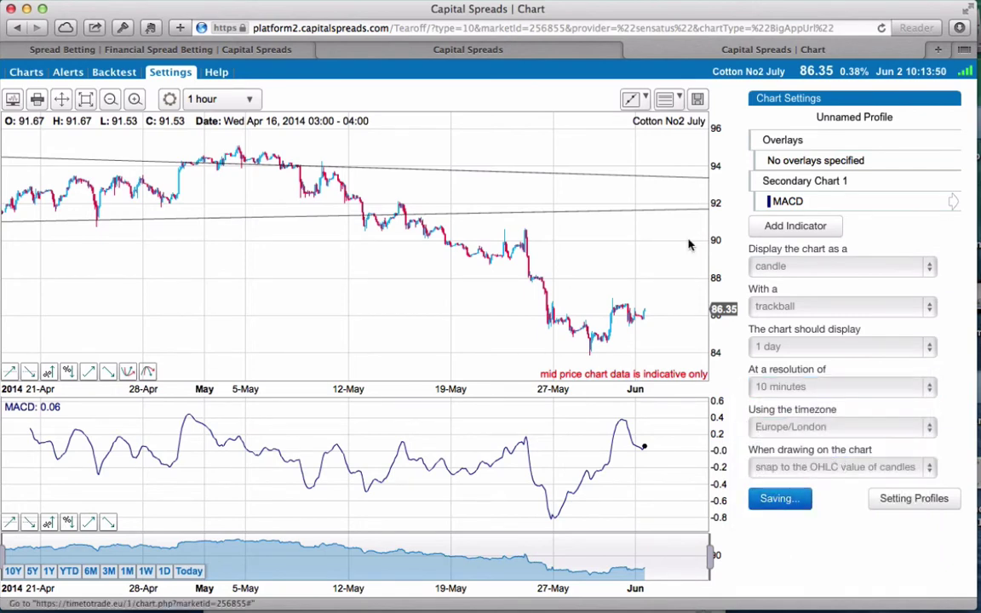
- Check the chart's interval list and close the detached Cotton No2 July chart to return to the trading desktop
left_click(188, 99)
left_click(186, 99)
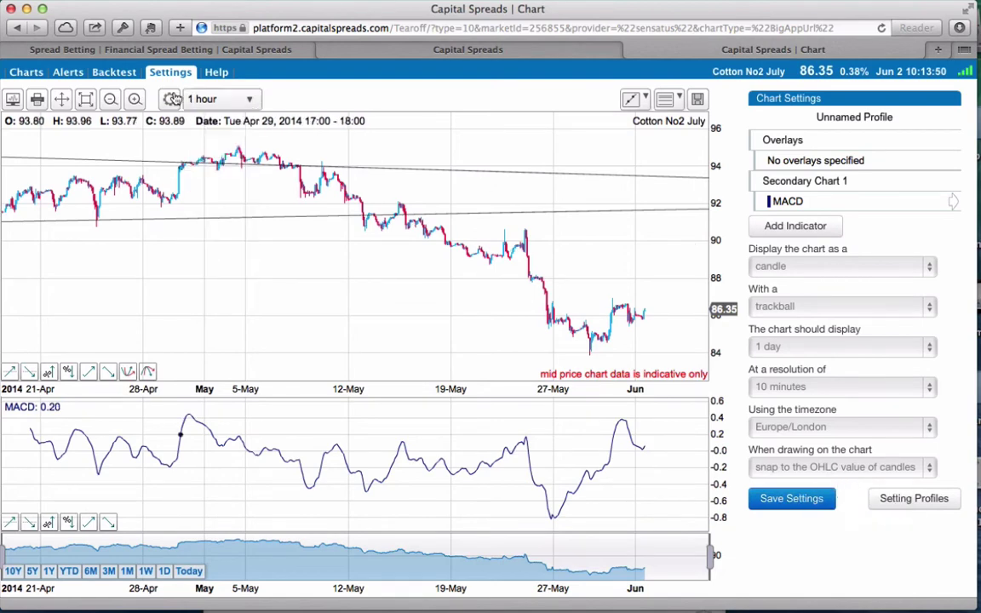
left_click(209, 99)
left_click(252, 183)
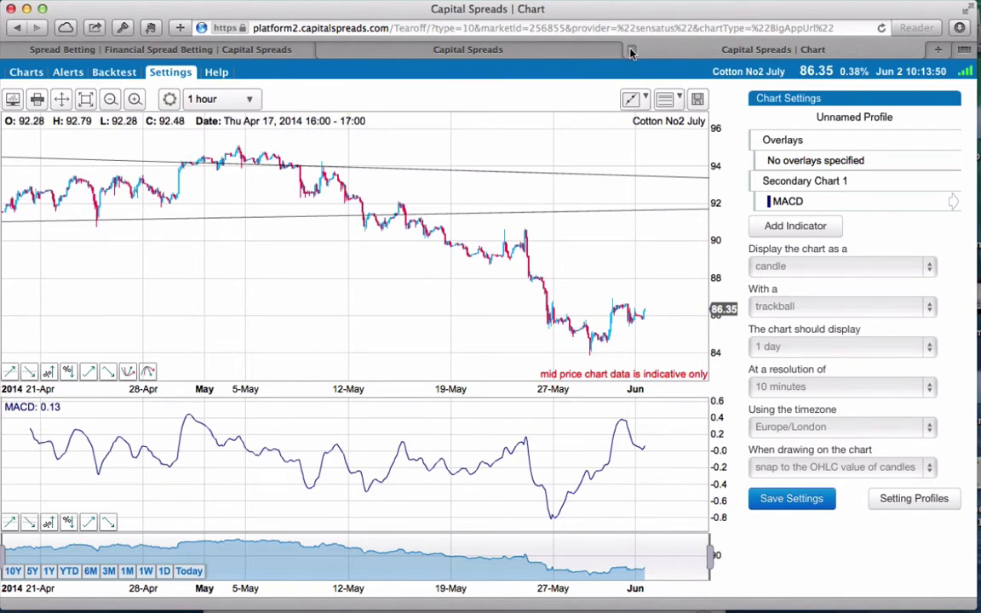
left_click(631, 53)
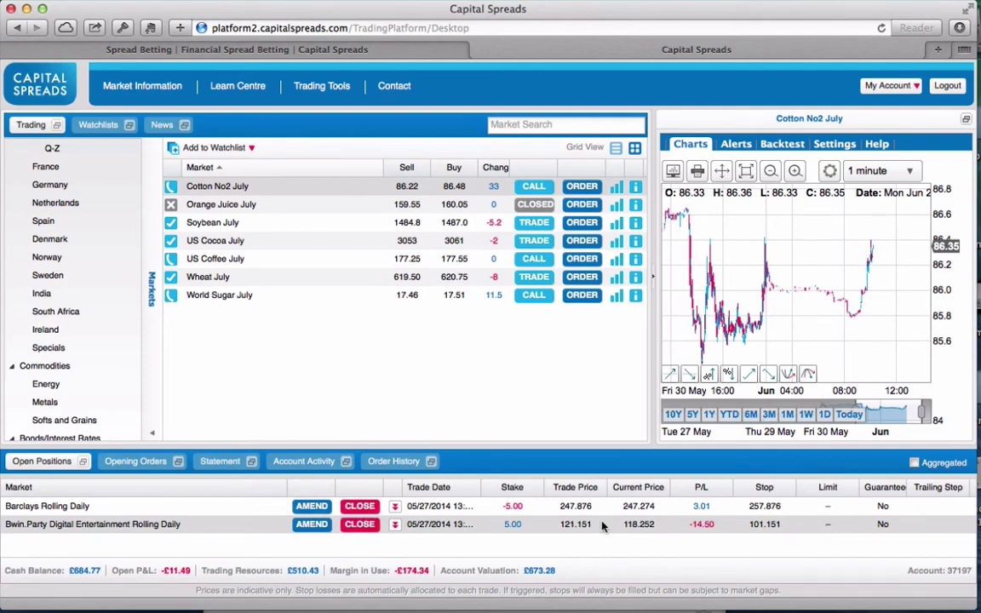
- Review the edit ticket of the open Barclays Rolling Daily position, including its stop and limit levels, and close it
double_click(423, 507)
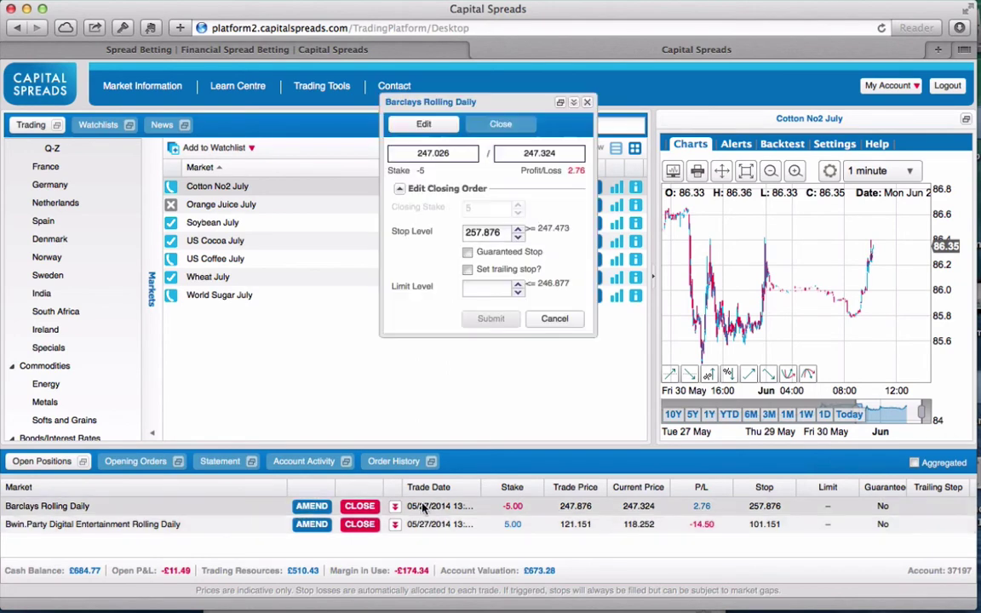
left_click_drag(471, 106, 460, 125)
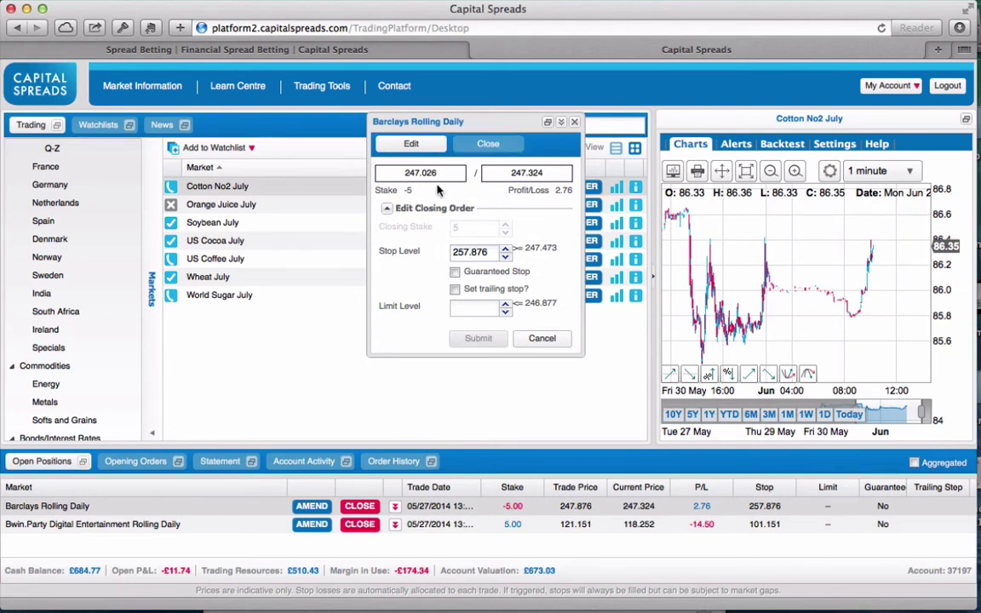
left_click(575, 121)
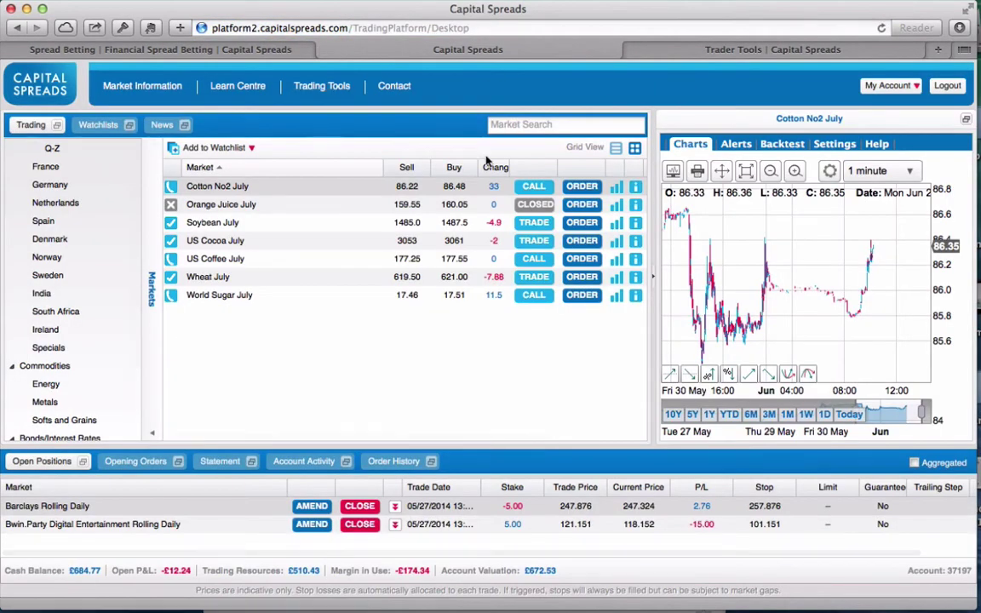
- Show the watchlists and look through all markets in the Popular Markets list
left_click(99, 128)
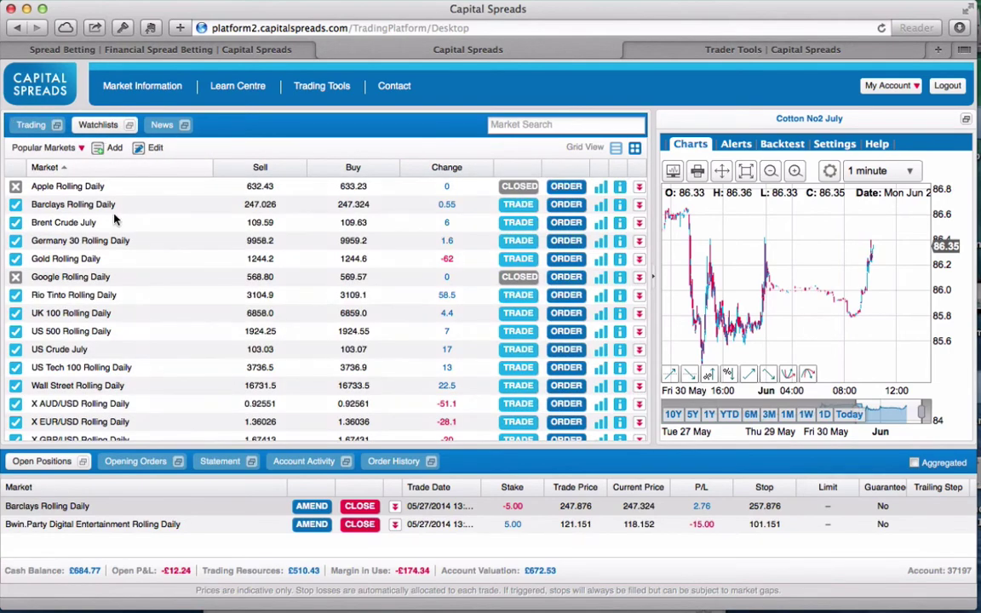
scroll(115, 220, "down", 2)
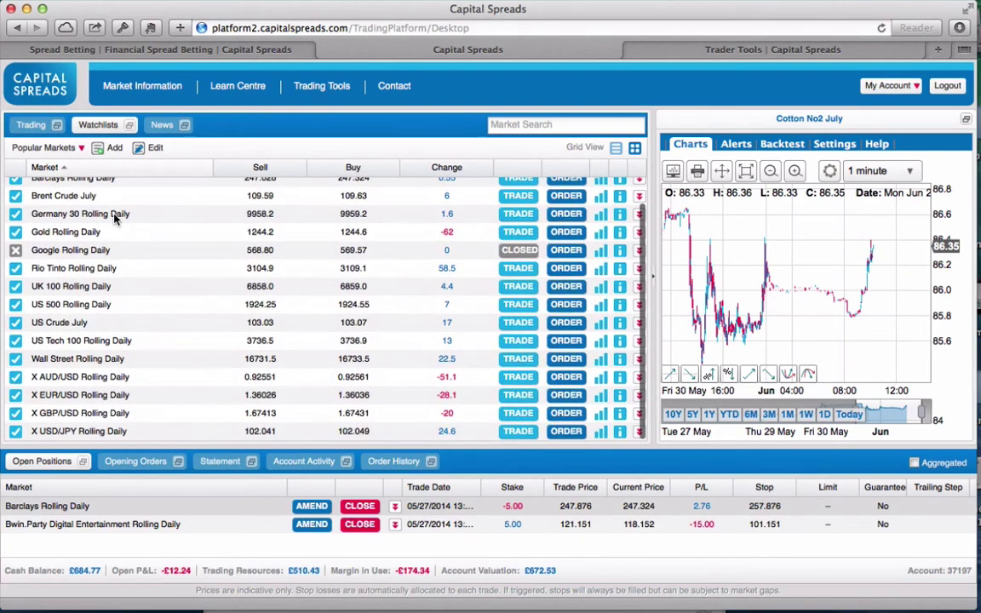
scroll(115, 268, "up", 2)
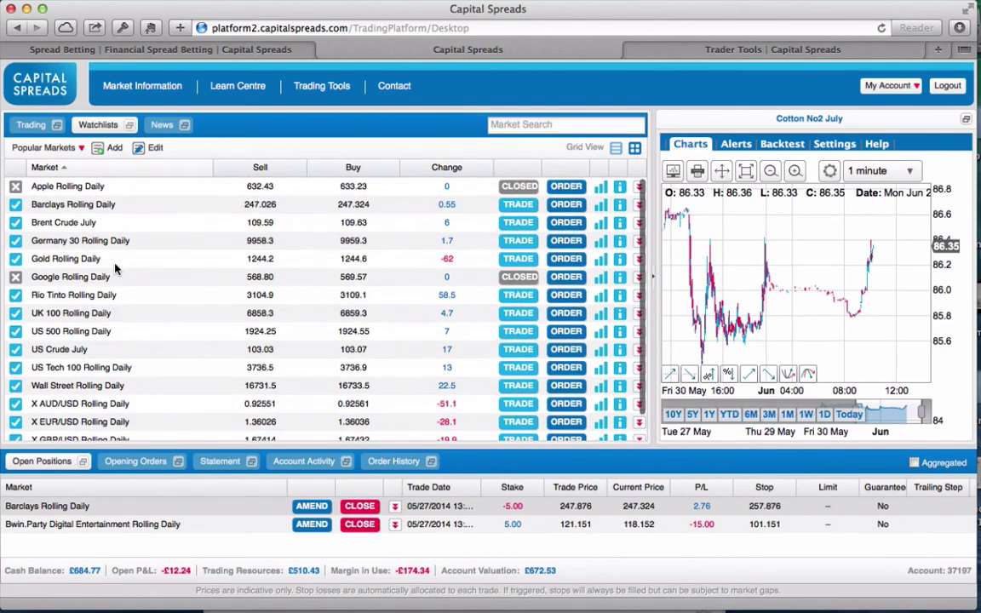
scroll(115, 269, "down", 1)
scroll(114, 269, "down", 1)
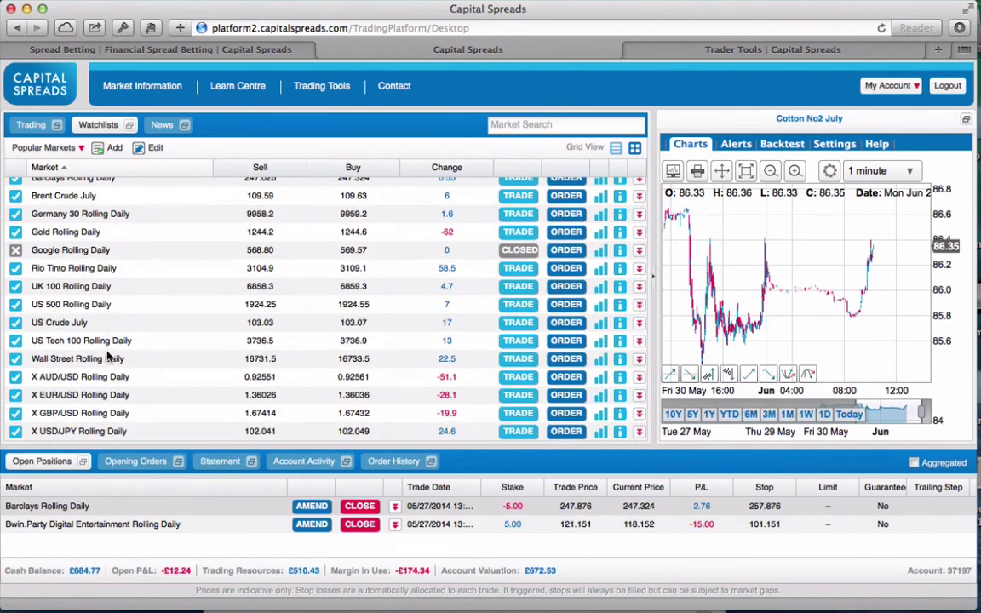
scroll(108, 360, "up", 2)
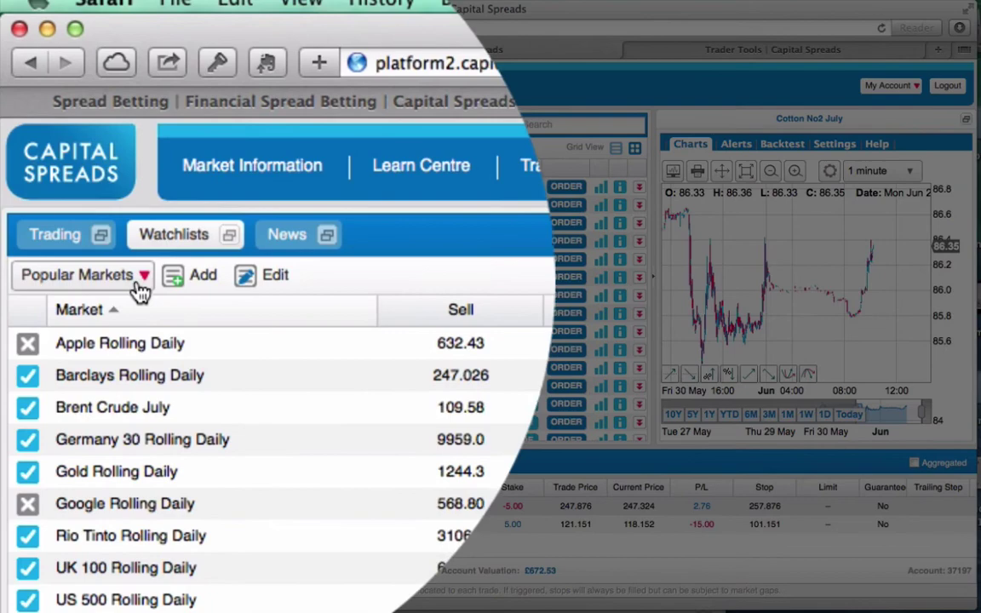
- Display the Gambling stocks watchlist, then find the 888 Holdings Rolling Daily market and add it to that watchlist
left_click(141, 290)
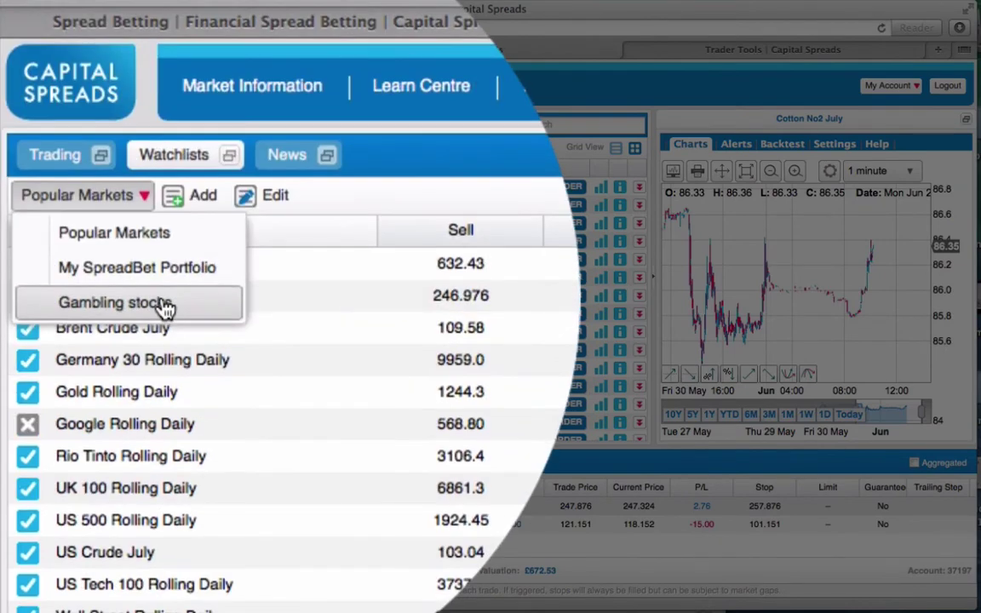
left_click(164, 306)
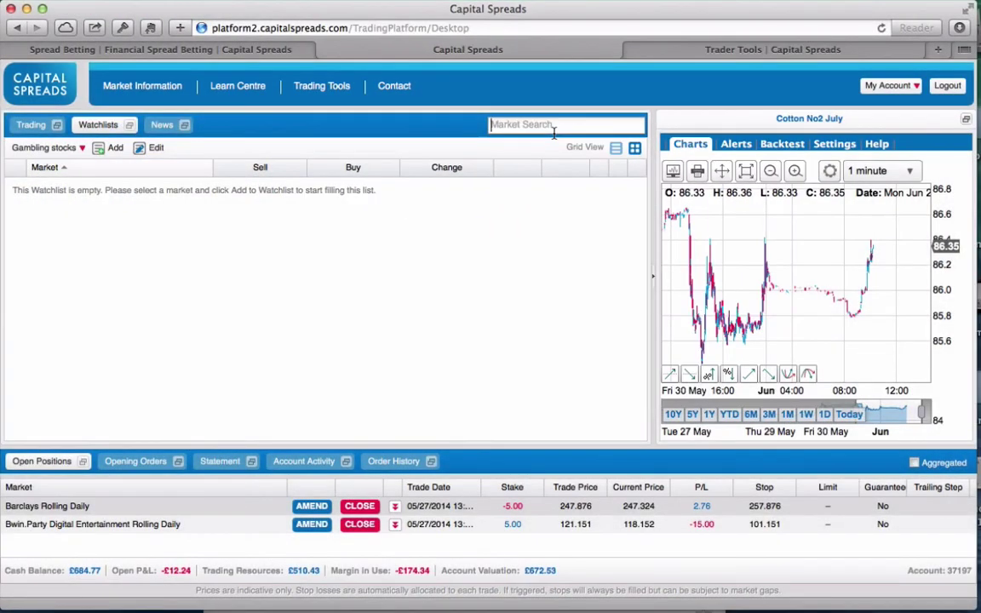
type("888 Holdings - Jun 2014")
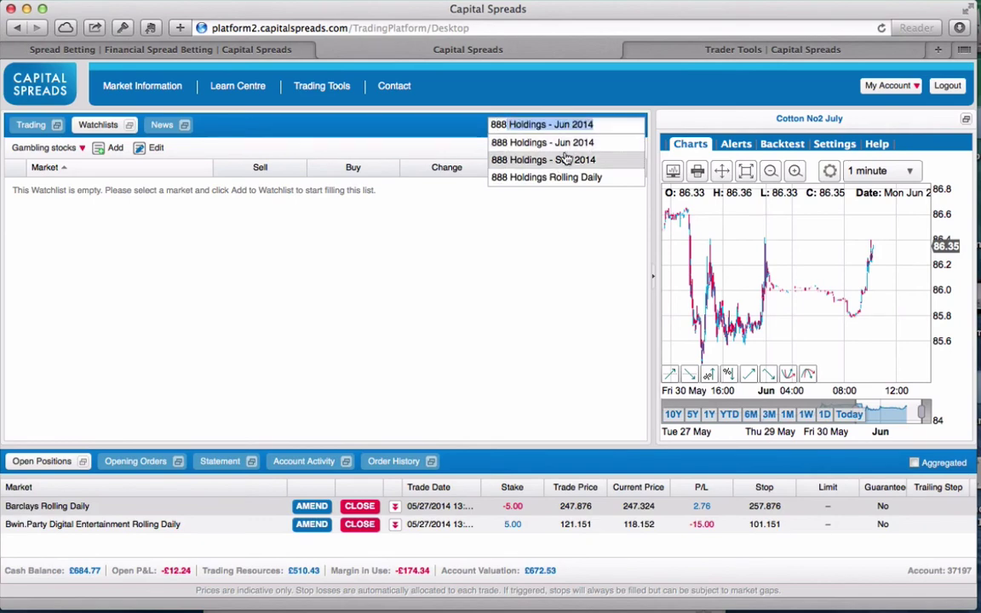
left_click(569, 176)
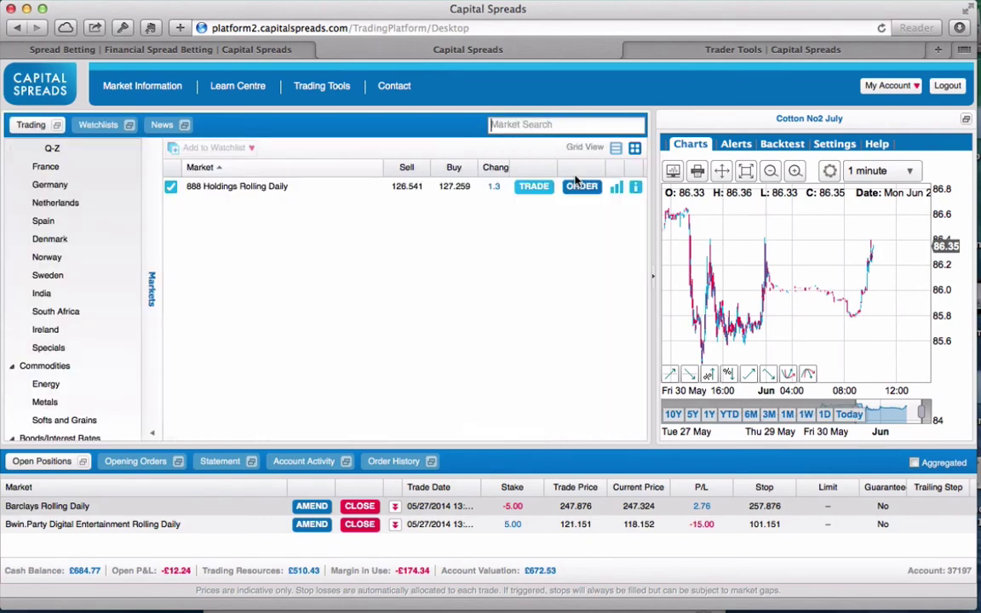
left_click(358, 186)
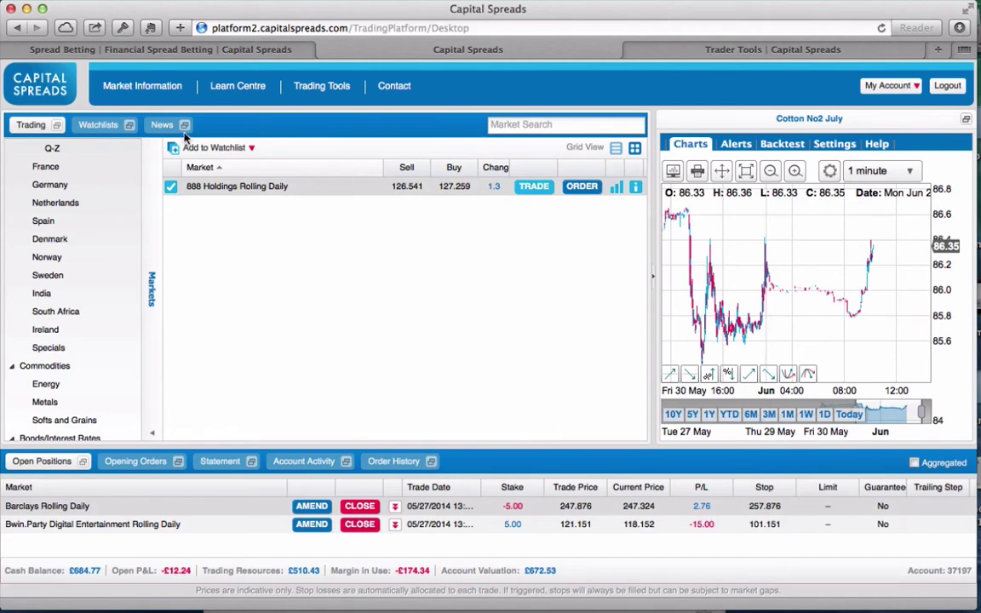
left_click(200, 148)
key("super+shift+backslash")
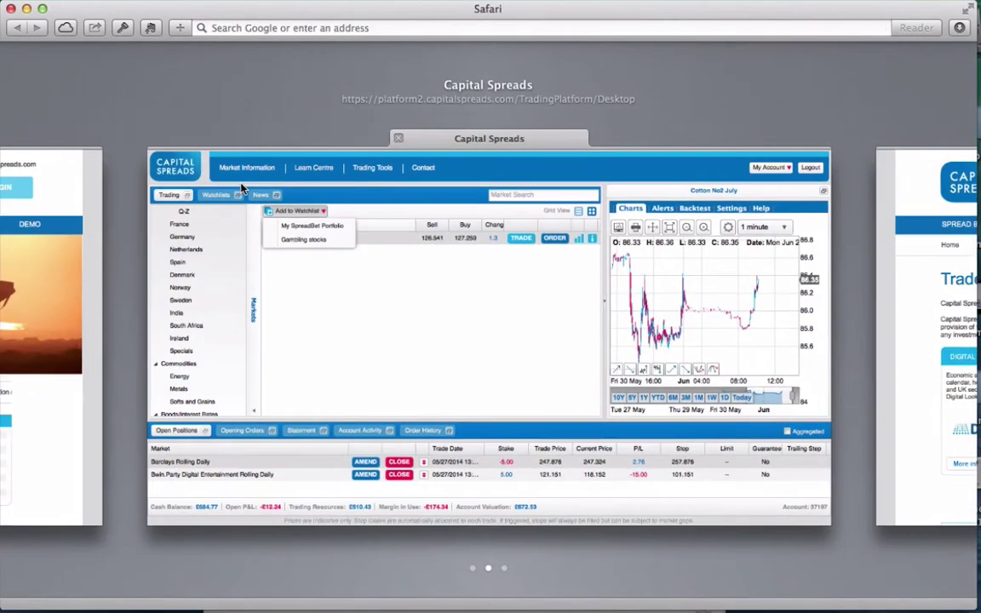
left_click(241, 186)
left_click(232, 189)
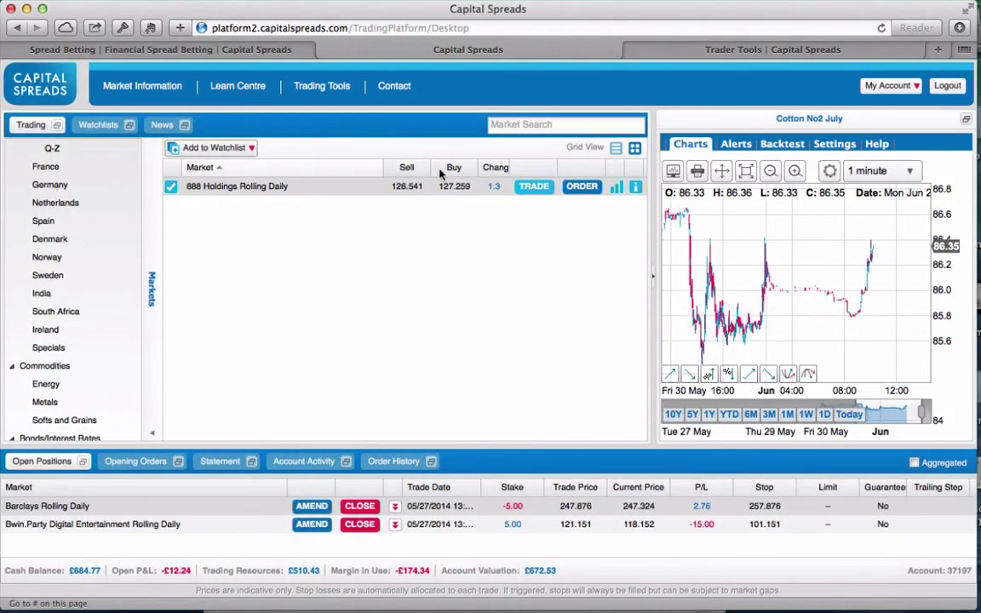
- Search for "ladbrokes", add Ladbrokes Rolling Daily to the Gambling stocks watchlist, and display that watchlist
left_click(559, 124)
type("ladbrokes")
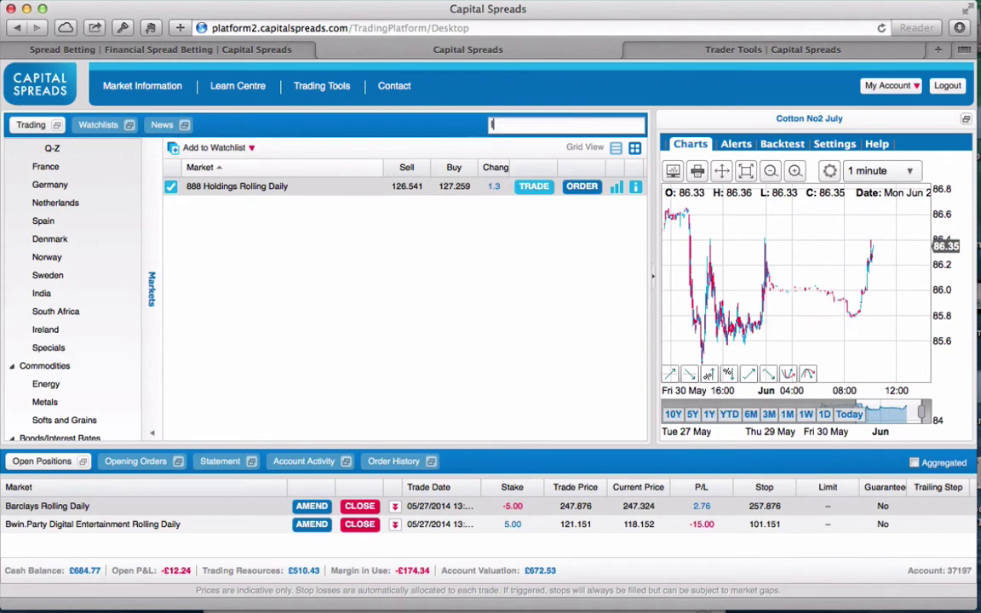
left_click(558, 180)
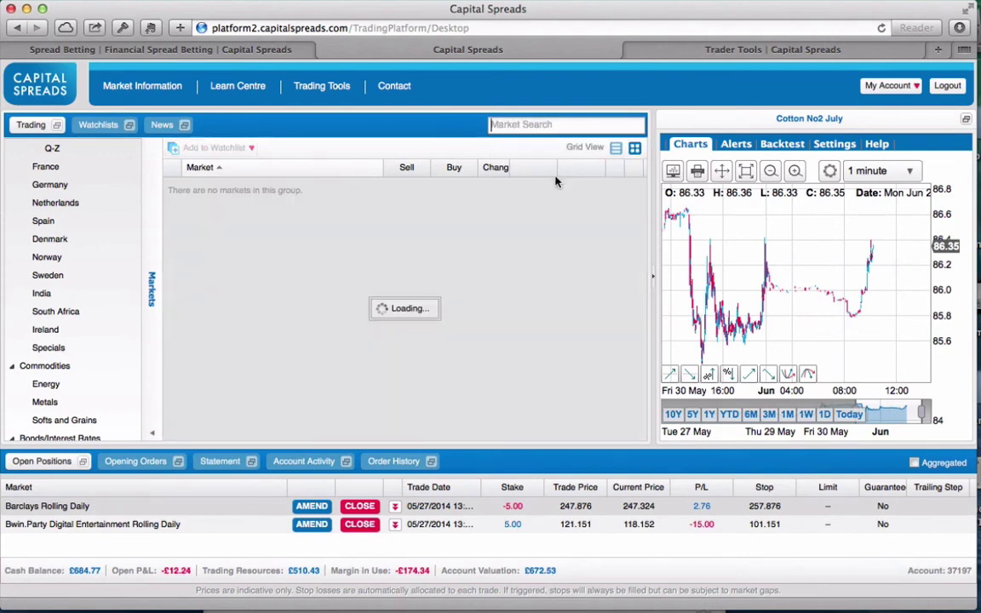
left_click(242, 149)
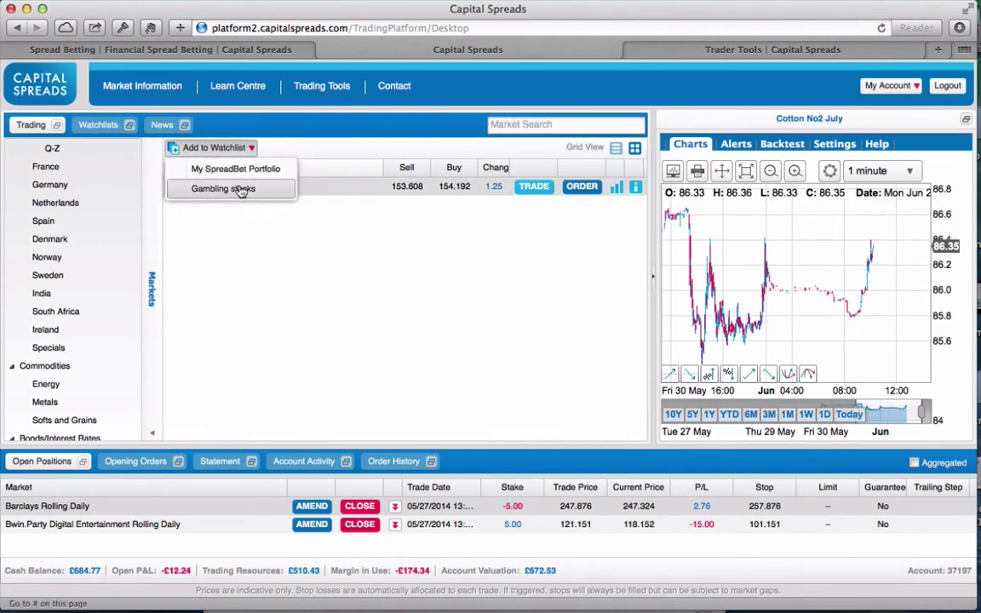
left_click(234, 191)
left_click(90, 127)
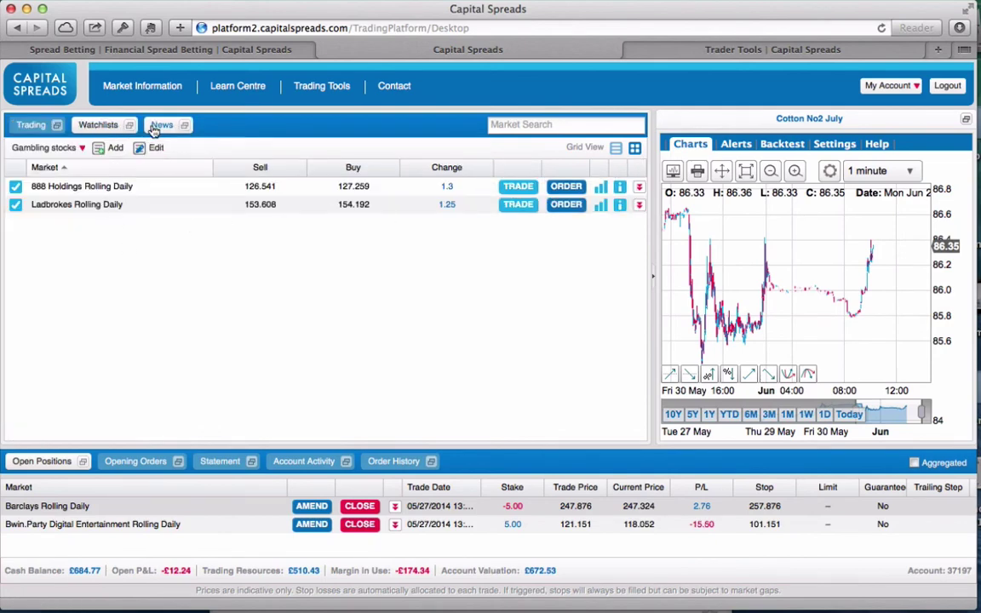
- Look through the latest market news headlines and return to the watchlists
left_click(160, 126)
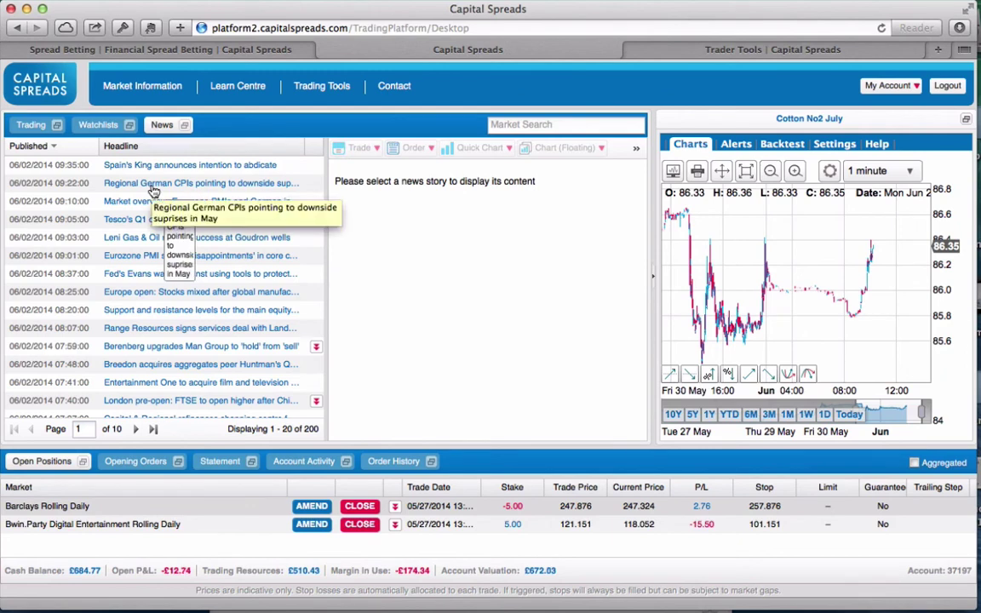
scroll(154, 190, "down", 2)
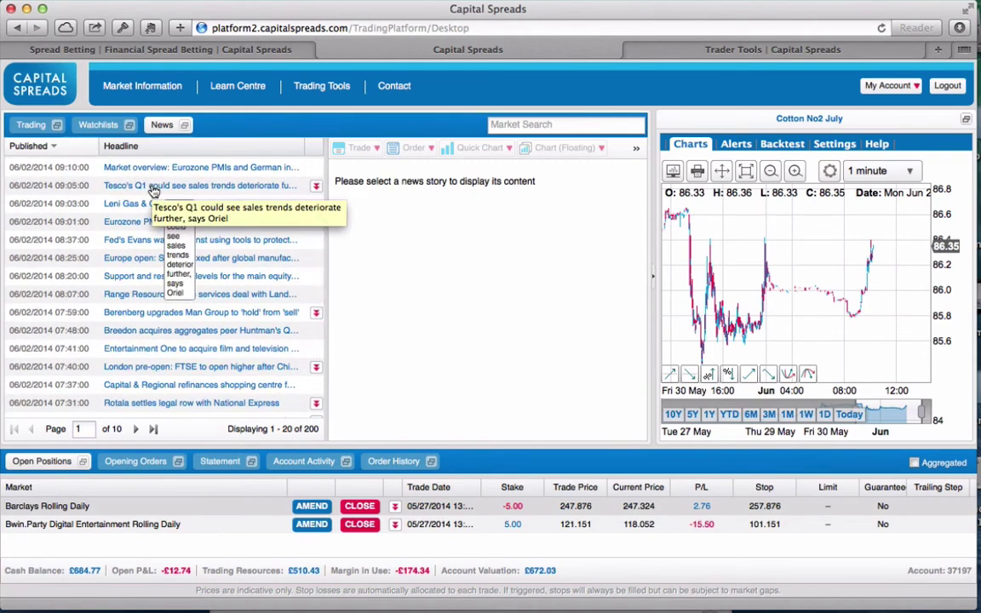
scroll(154, 191, "up", 2)
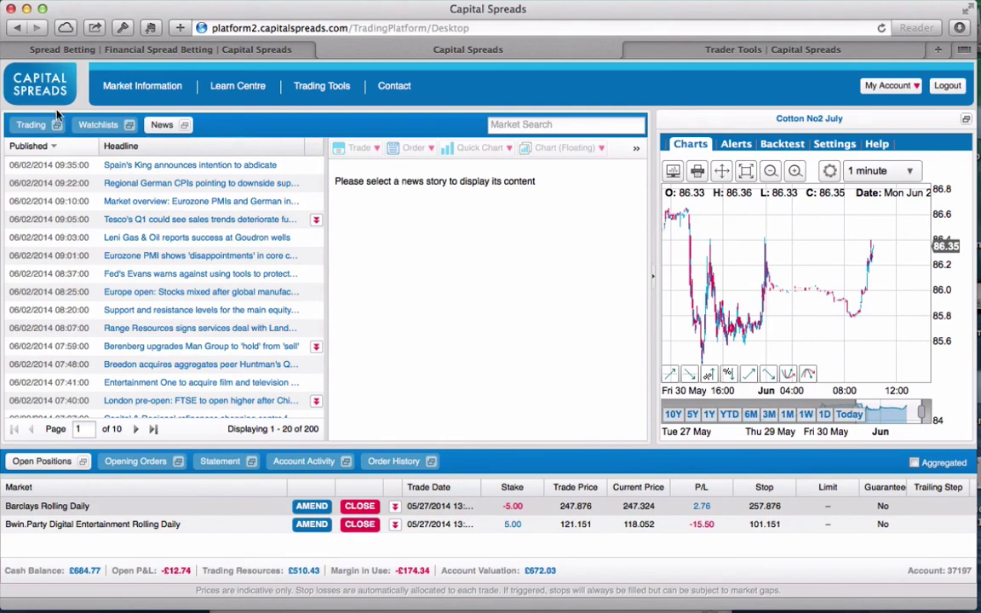
left_click(95, 125)
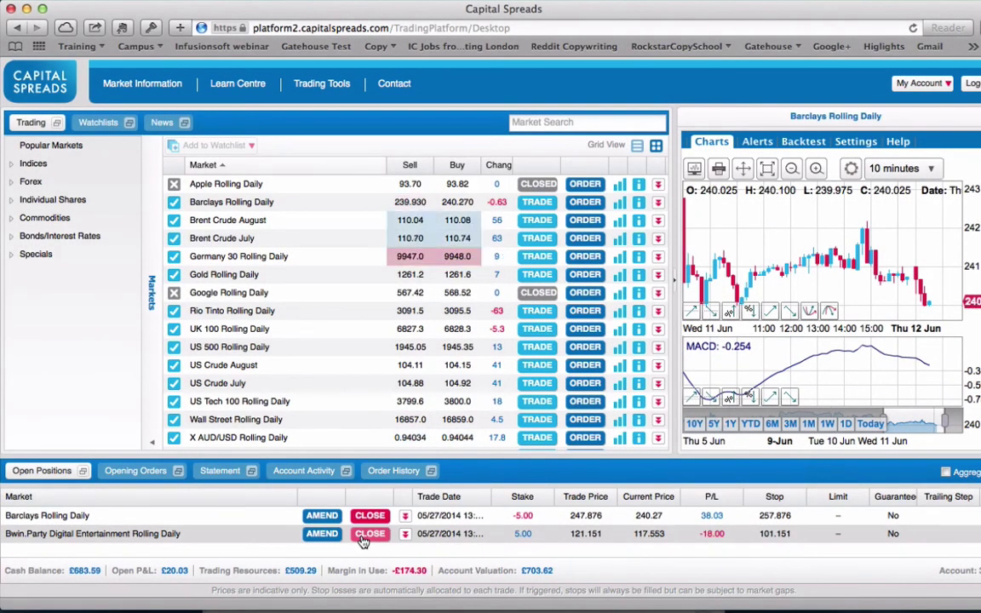
- Close the open Bwin.Party Digital Entertainment Rolling Daily position by selling the full 5 GBP stake, and dismiss the trade confirmation
left_click(363, 542)
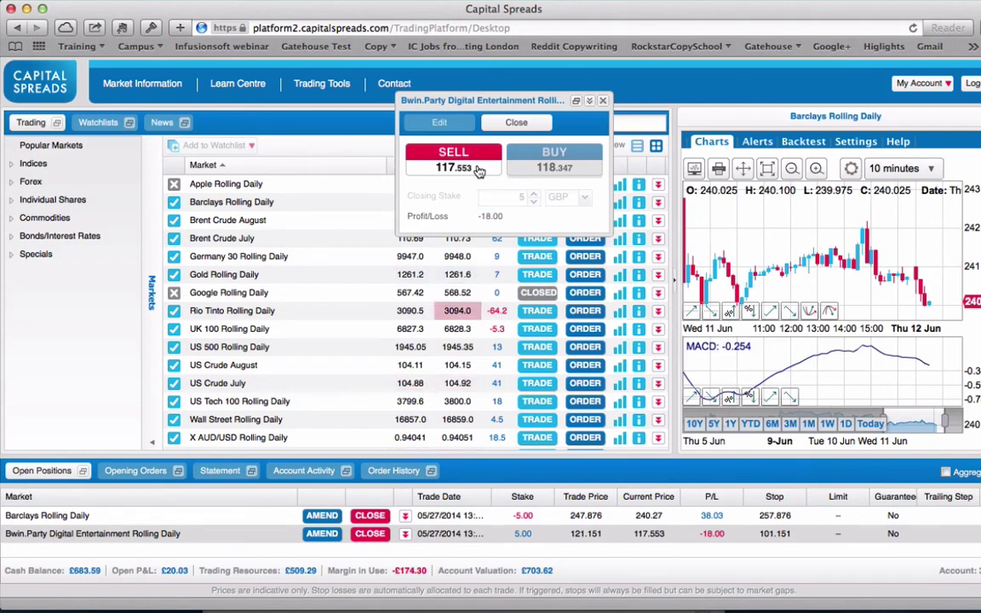
left_click(479, 170)
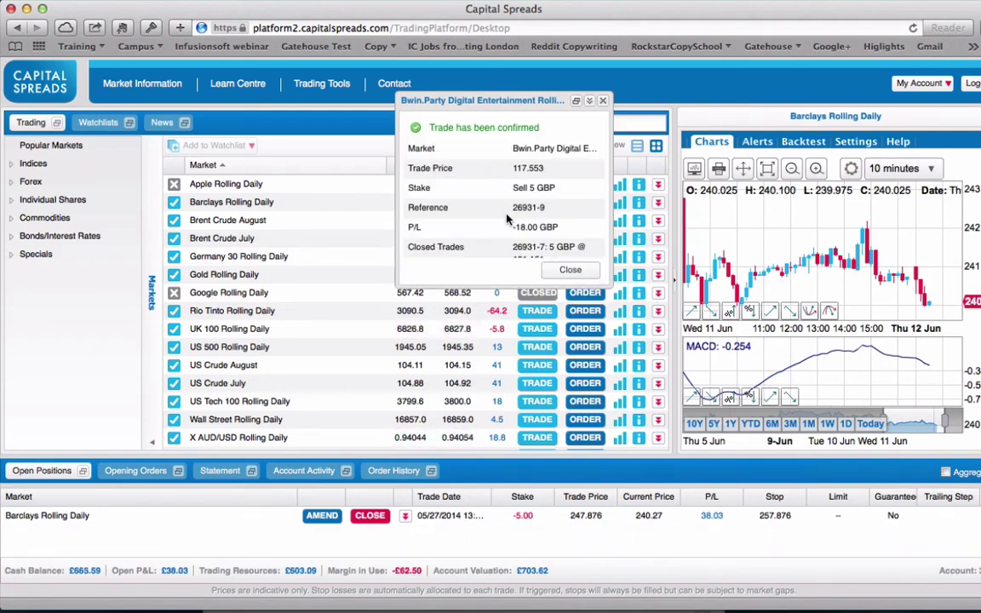
left_click(570, 268)
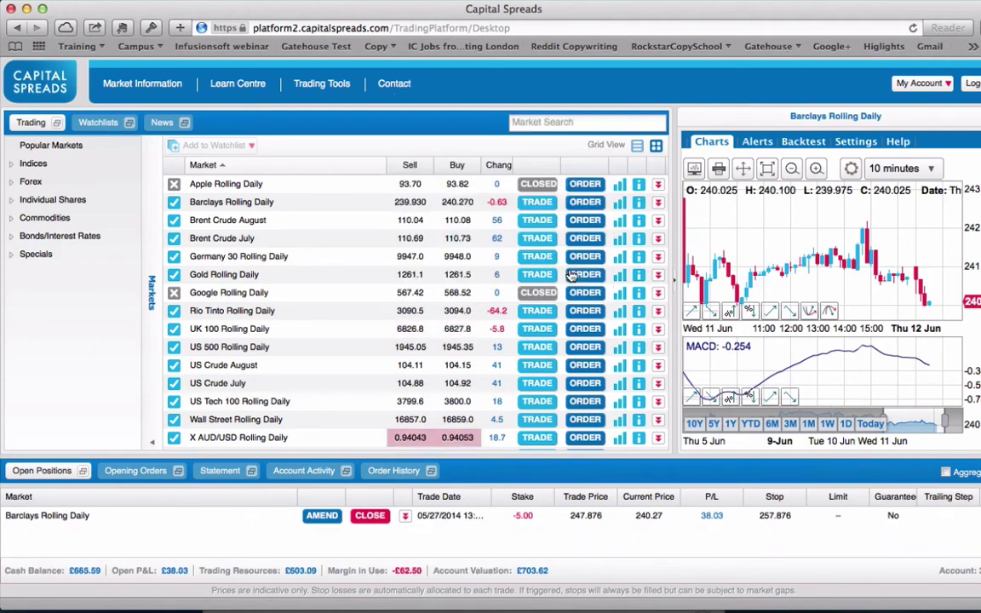
- Close the open Barclays Rolling Daily short position by buying back the full 5 GBP stake, and dismiss the trade confirmation
left_click(380, 517)
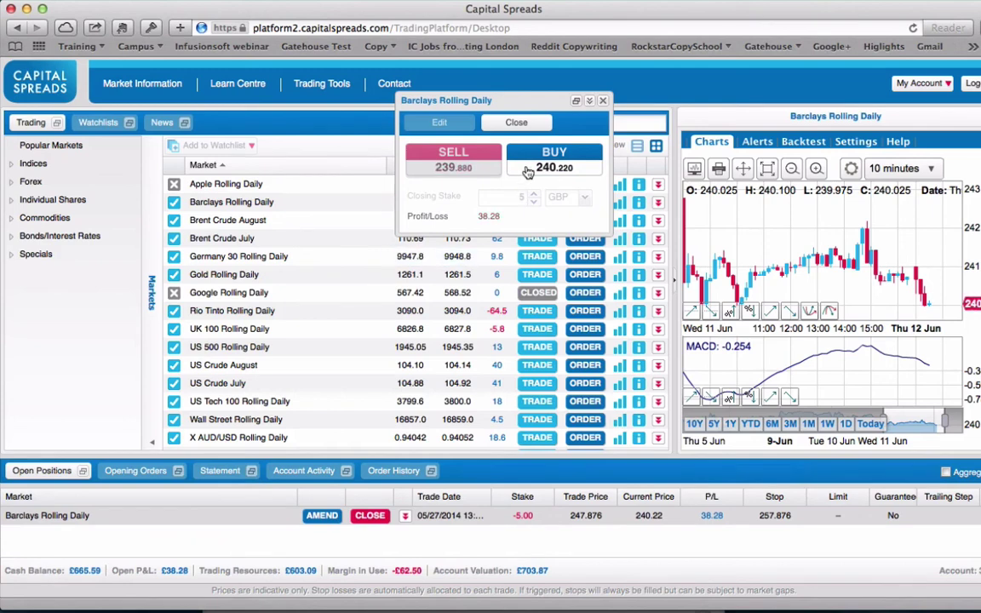
left_click(582, 163)
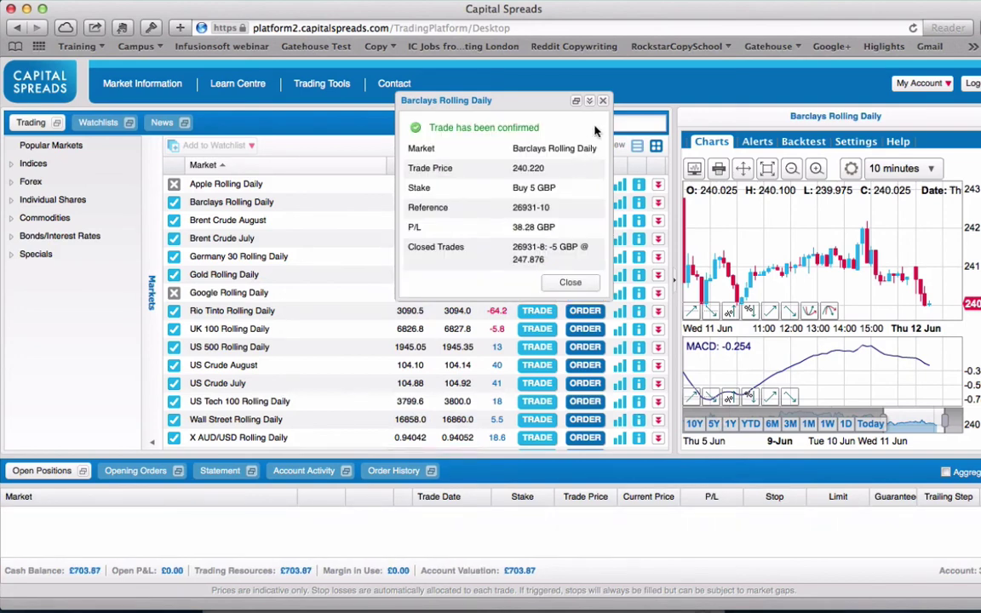
left_click(575, 284)
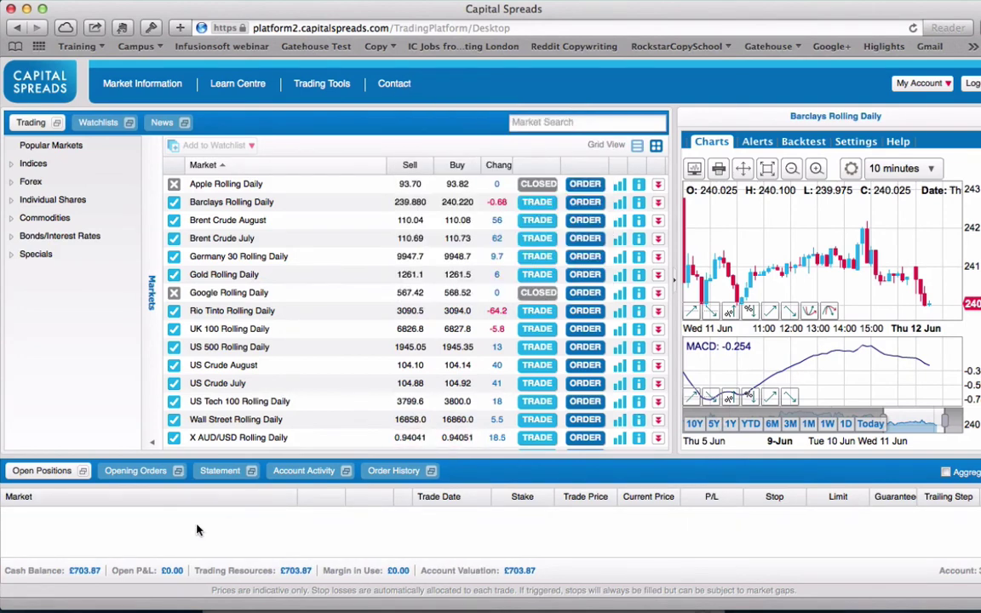